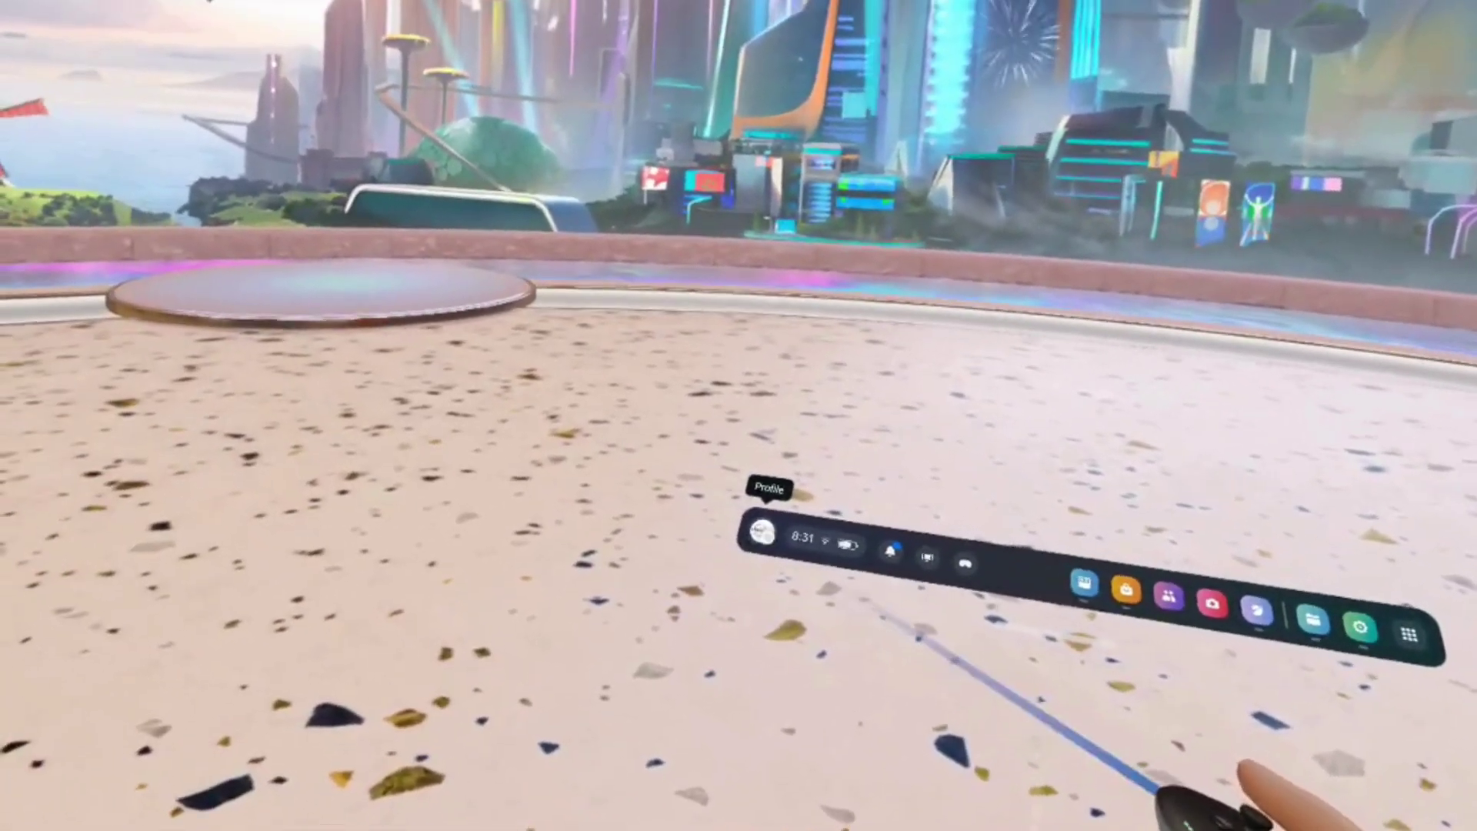
Step: Open the profile panel and view its Switch account options
left_click(810, 585)
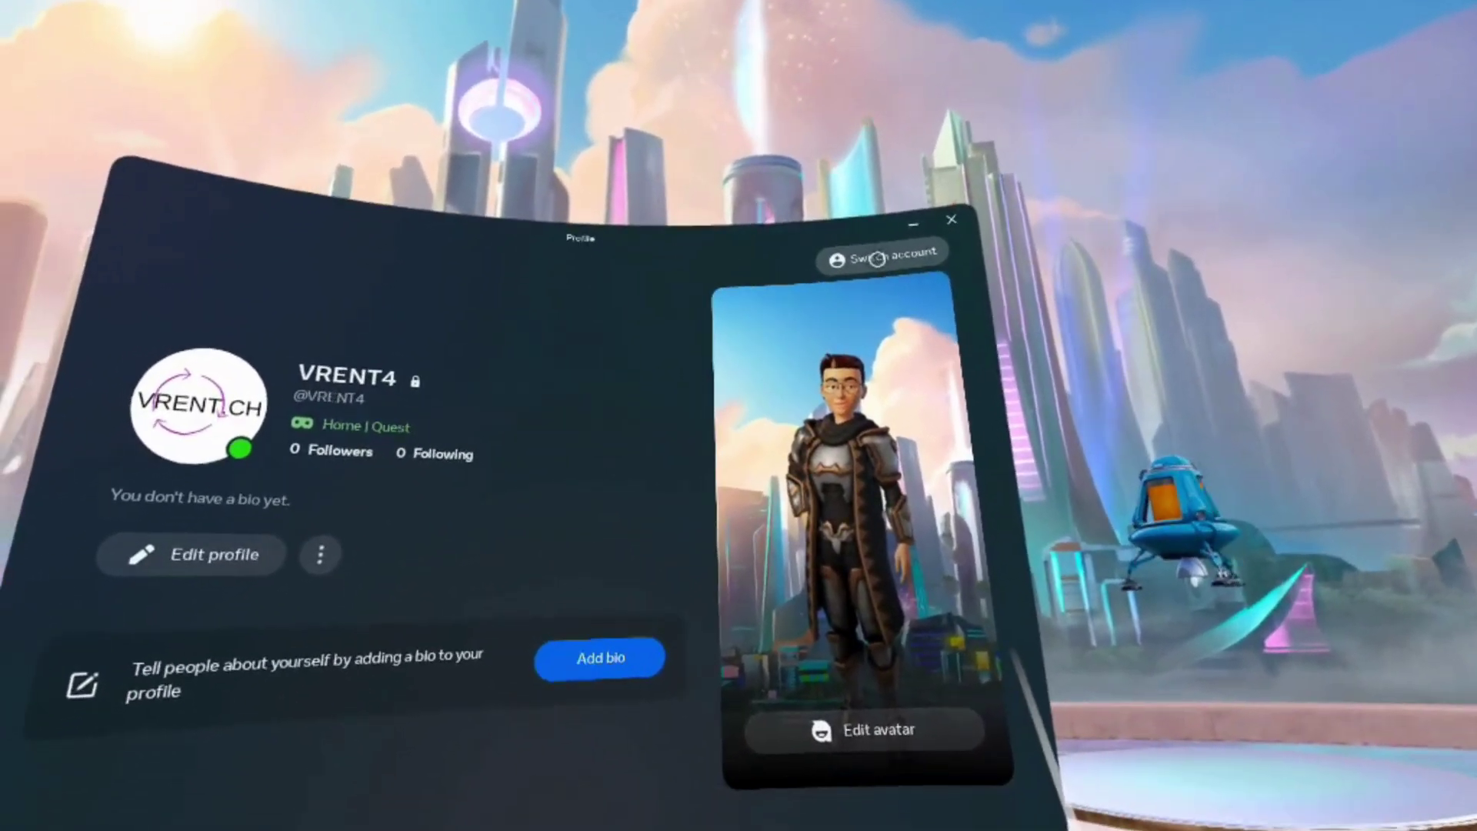
left_click(902, 231)
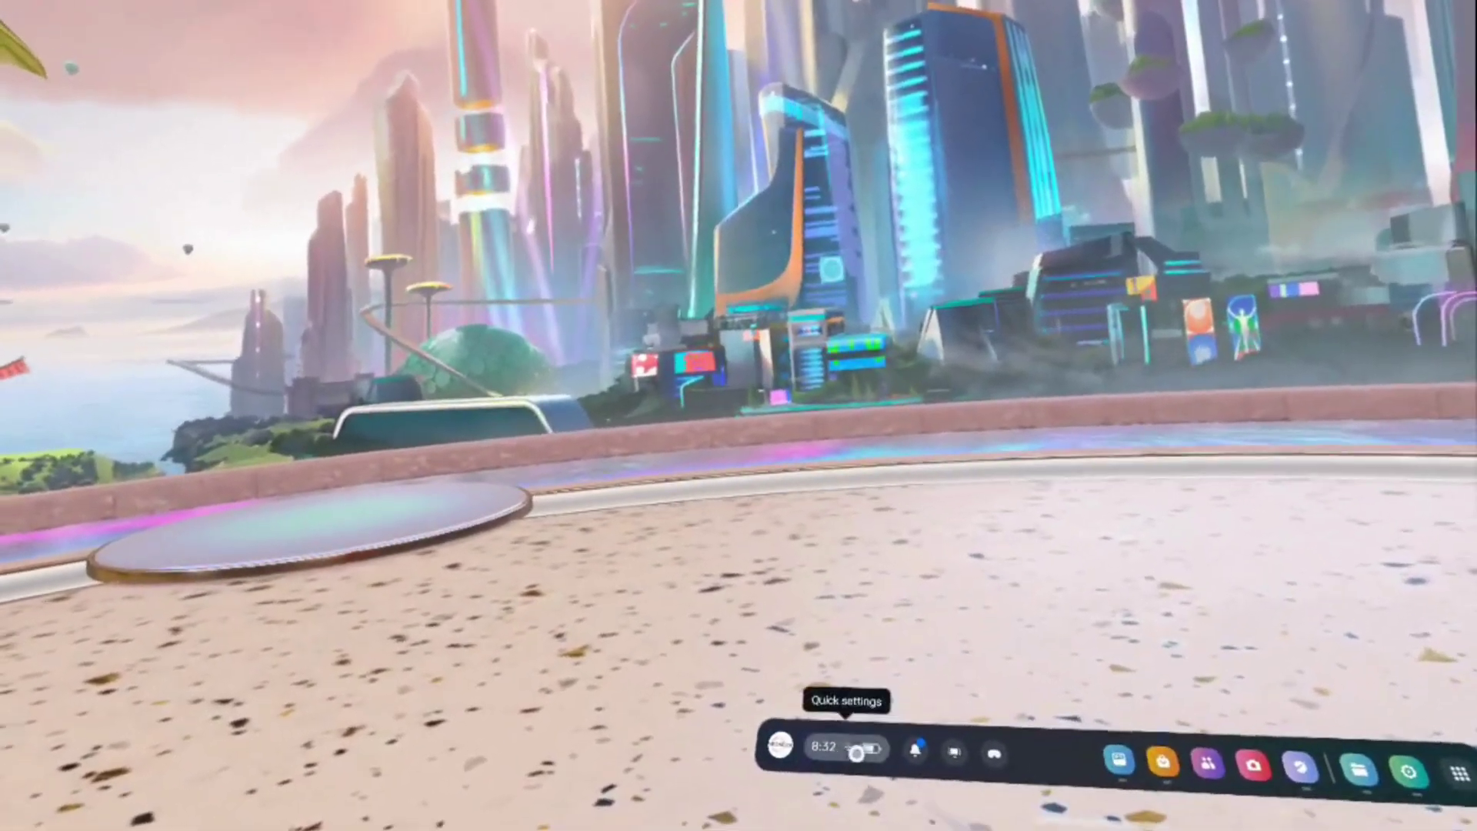
Step: In Quick settings, lower the volume slightly, then drop the brightness and raise it back near its old level
left_click(858, 763)
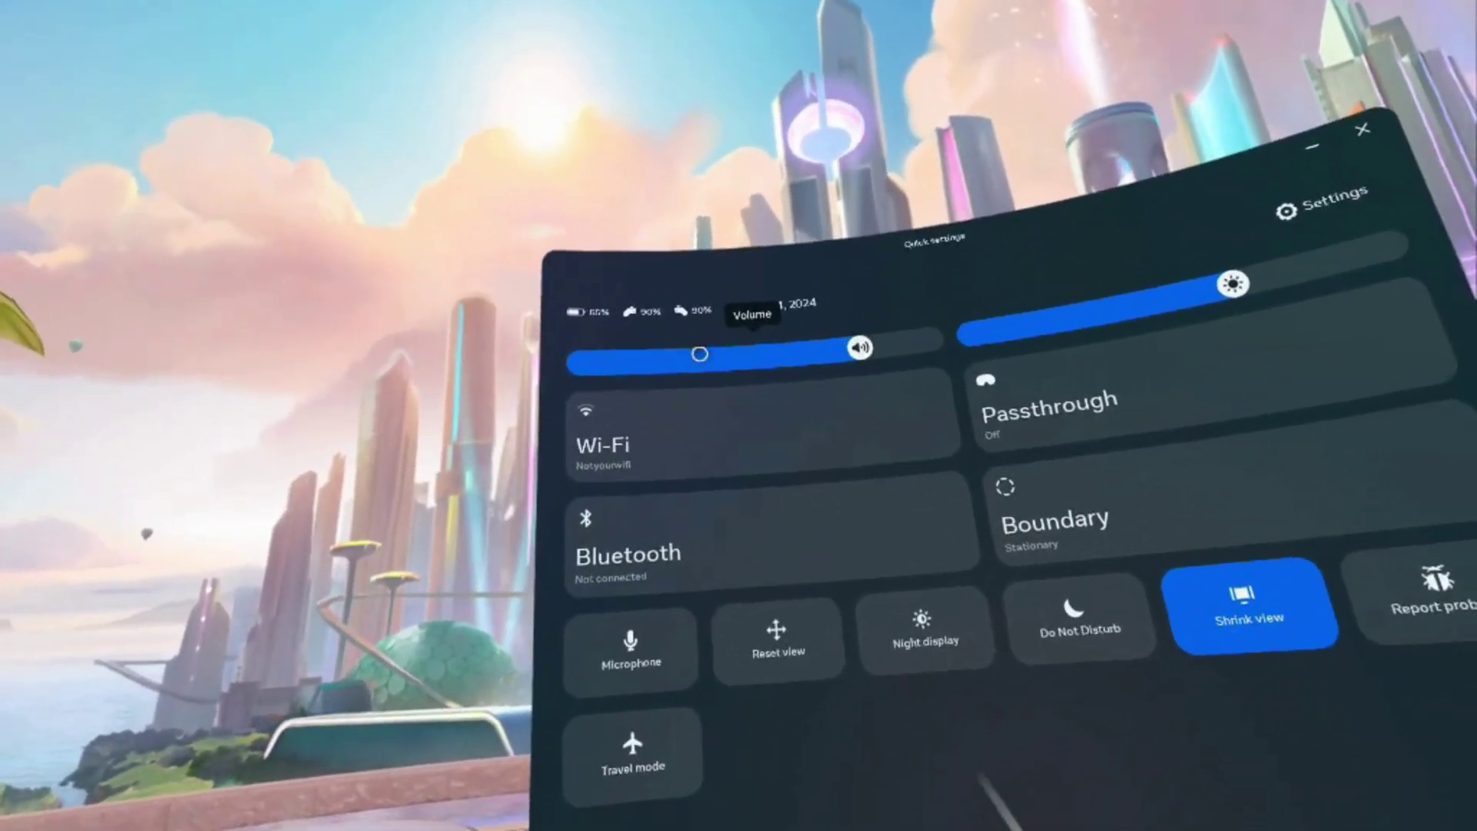
left_click_drag(894, 350, 879, 352)
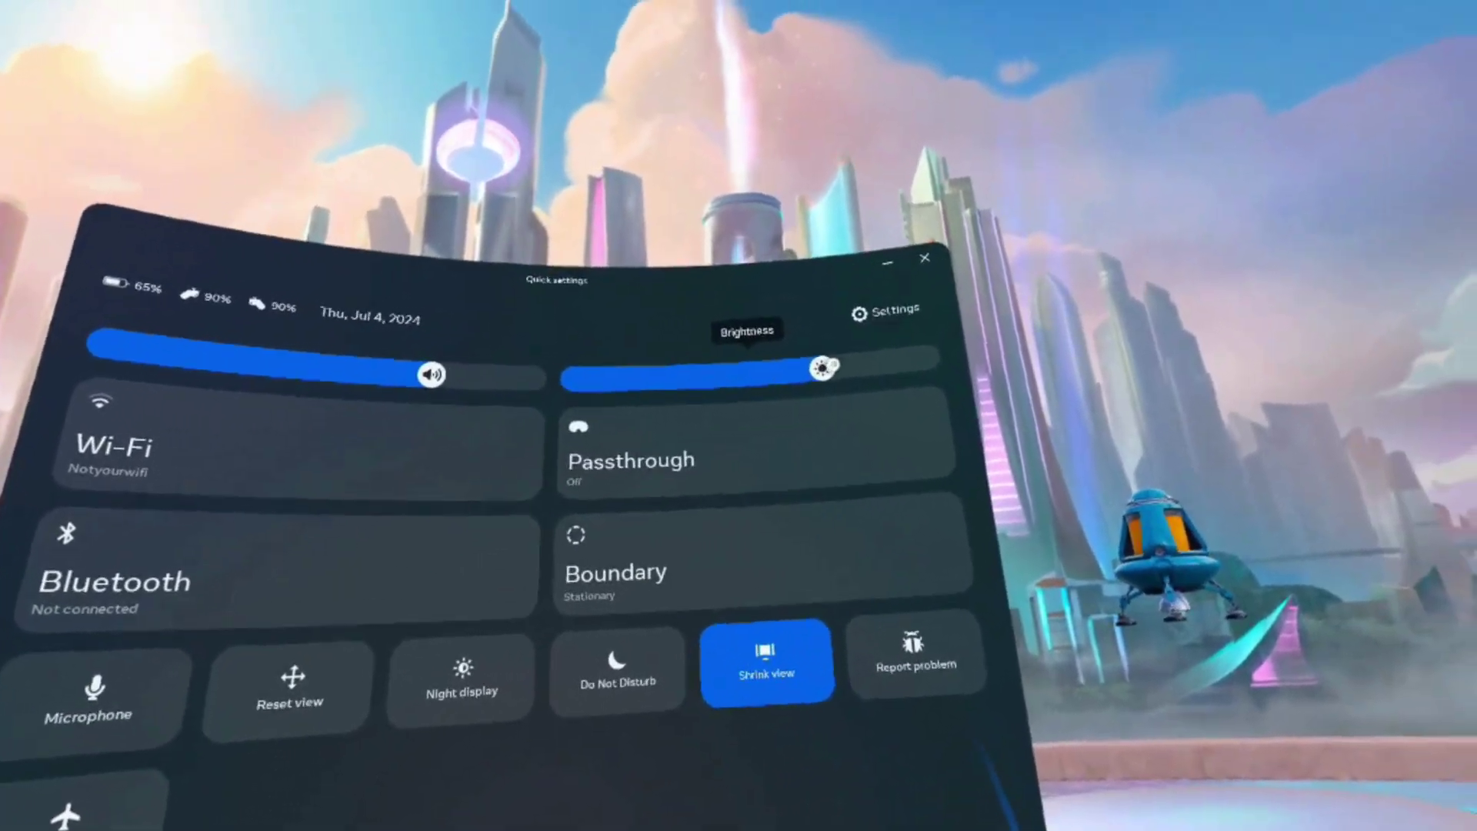
left_click_drag(835, 365, 931, 239)
left_click_drag(1243, 266, 1180, 204)
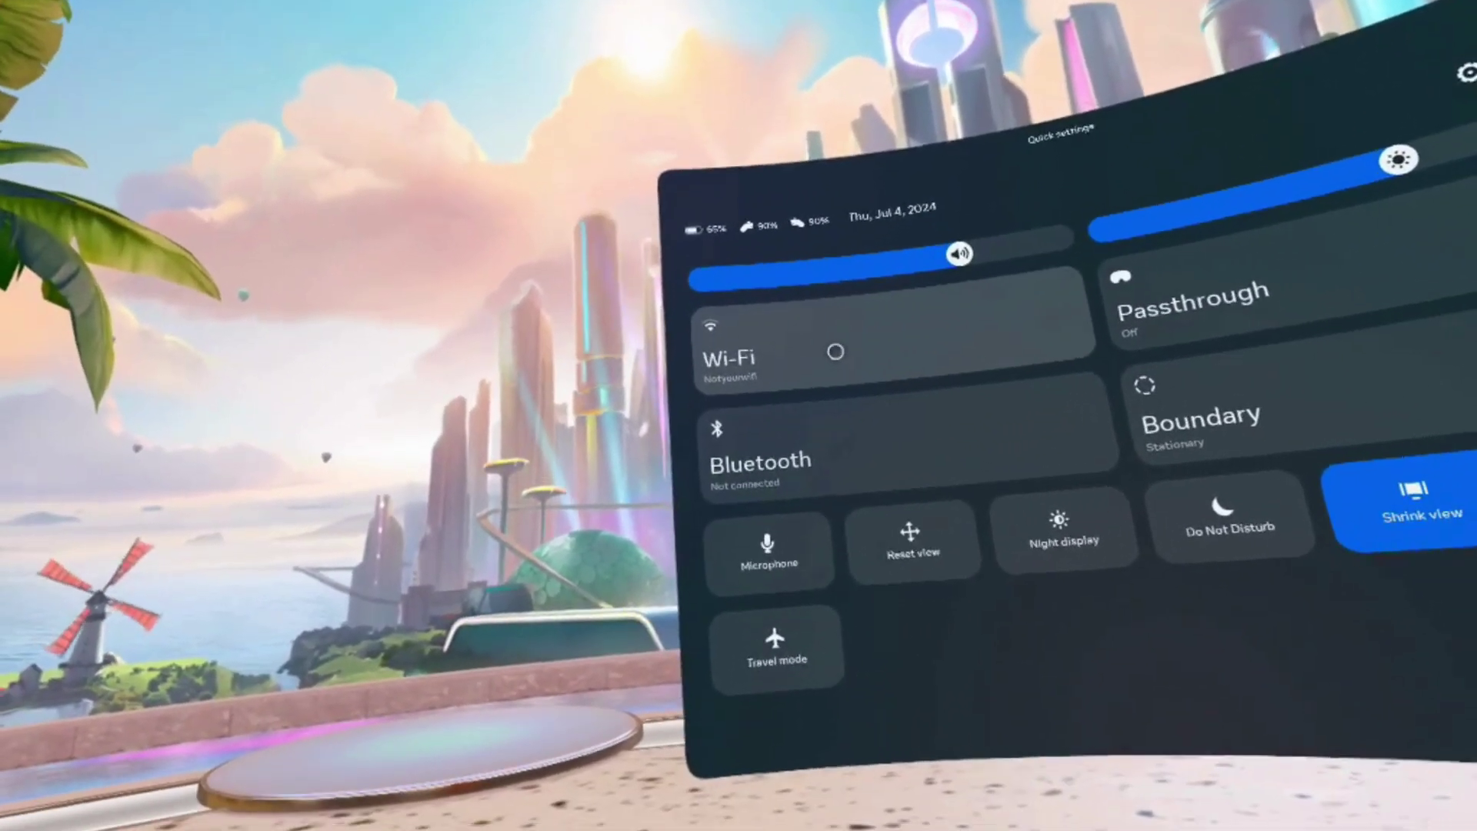
left_click(843, 376)
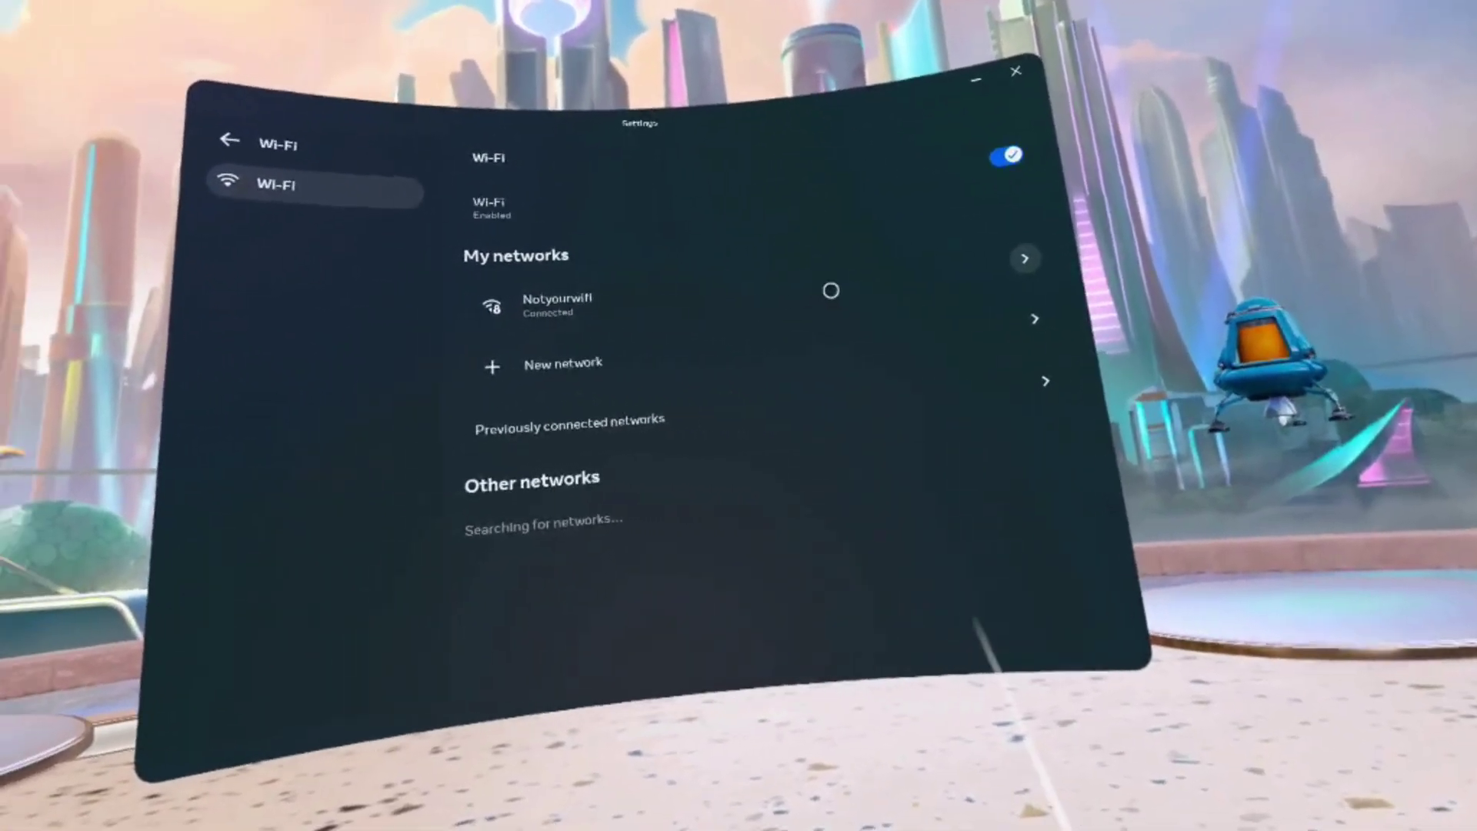
scroll(962, 292, "down", 3)
scroll(961, 288, "down", 3)
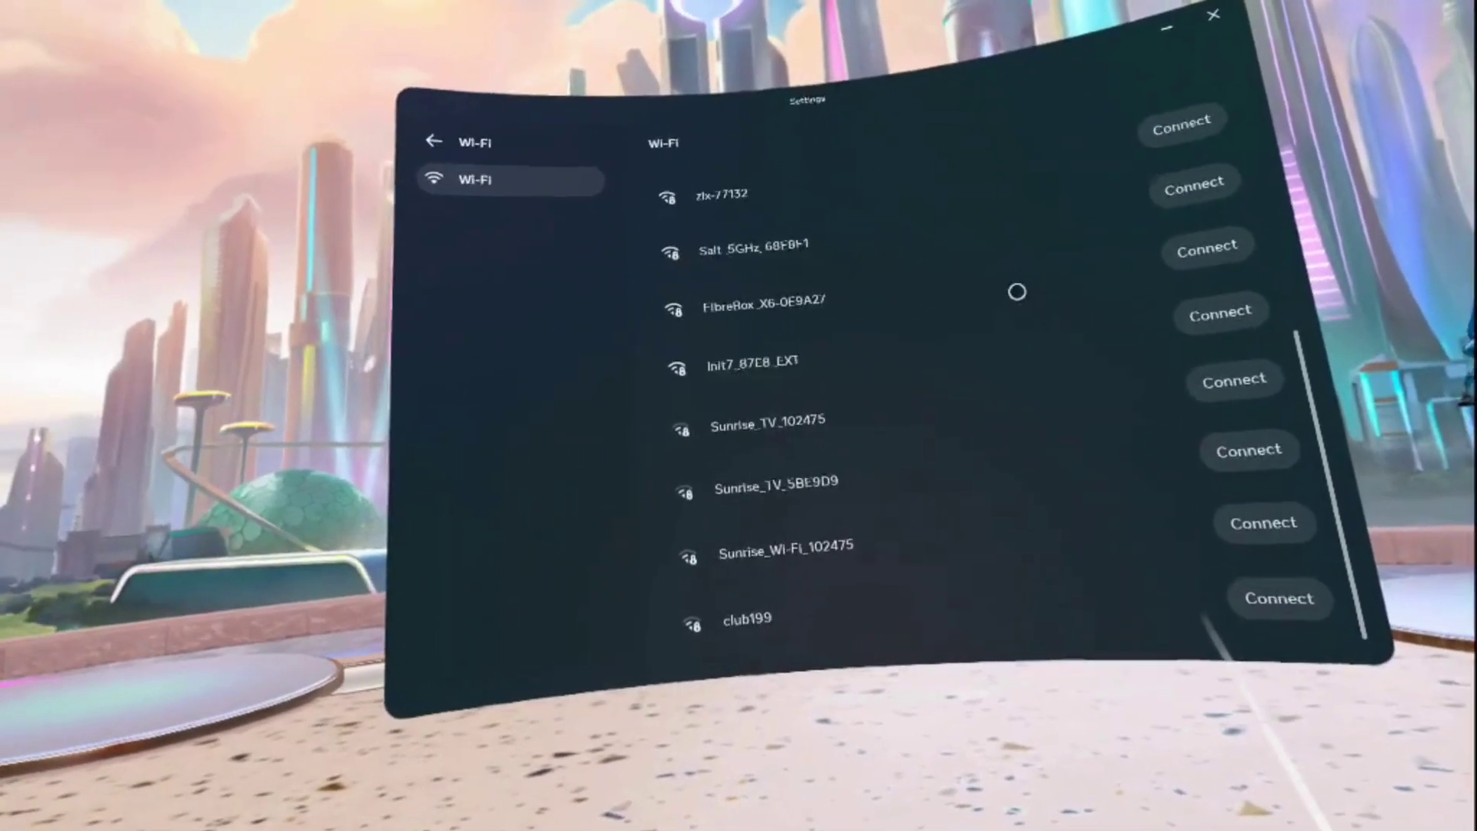
scroll(854, 247, "up", 6)
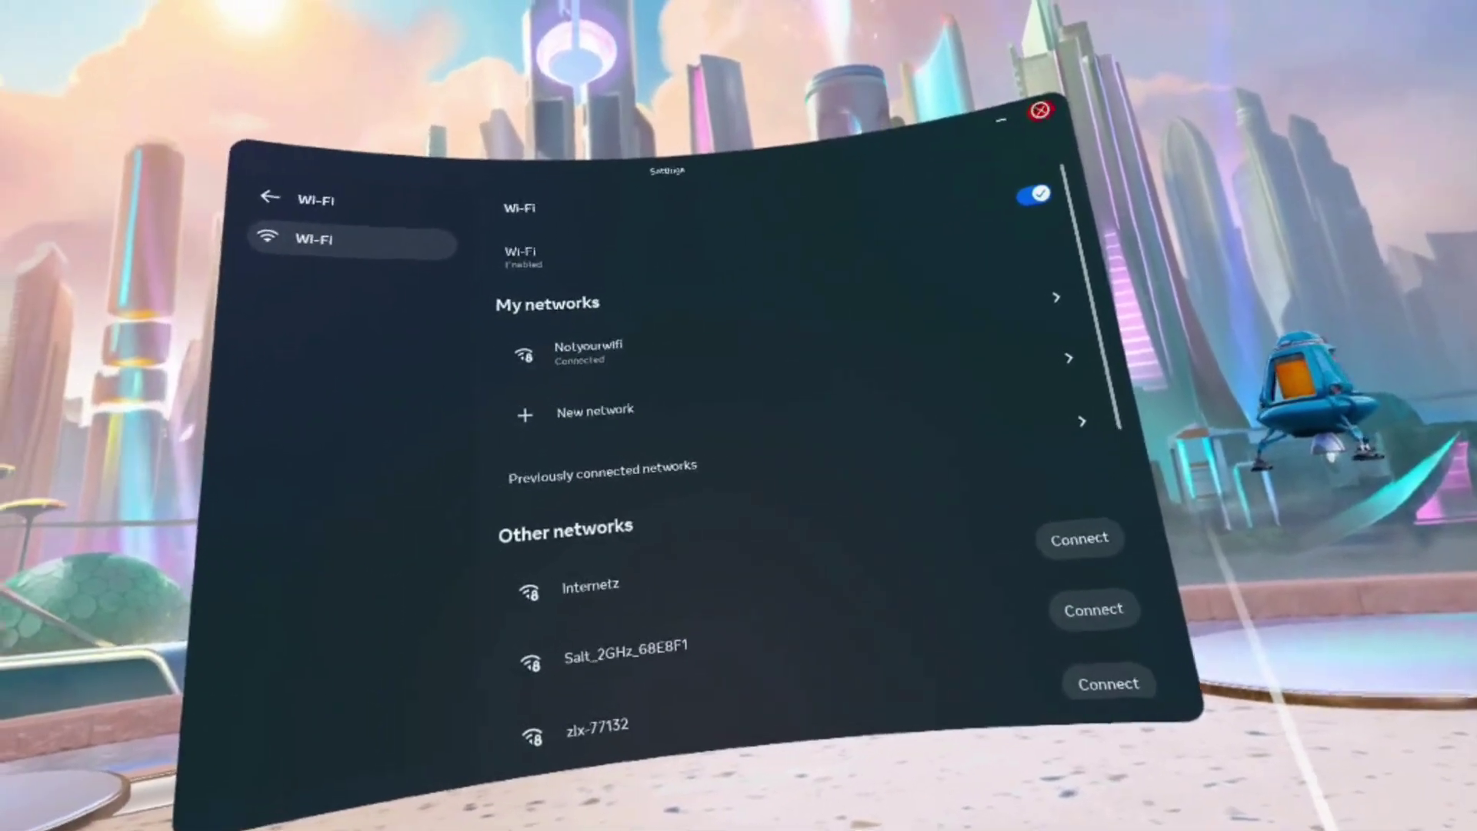
left_click(1069, 101)
left_click(841, 587)
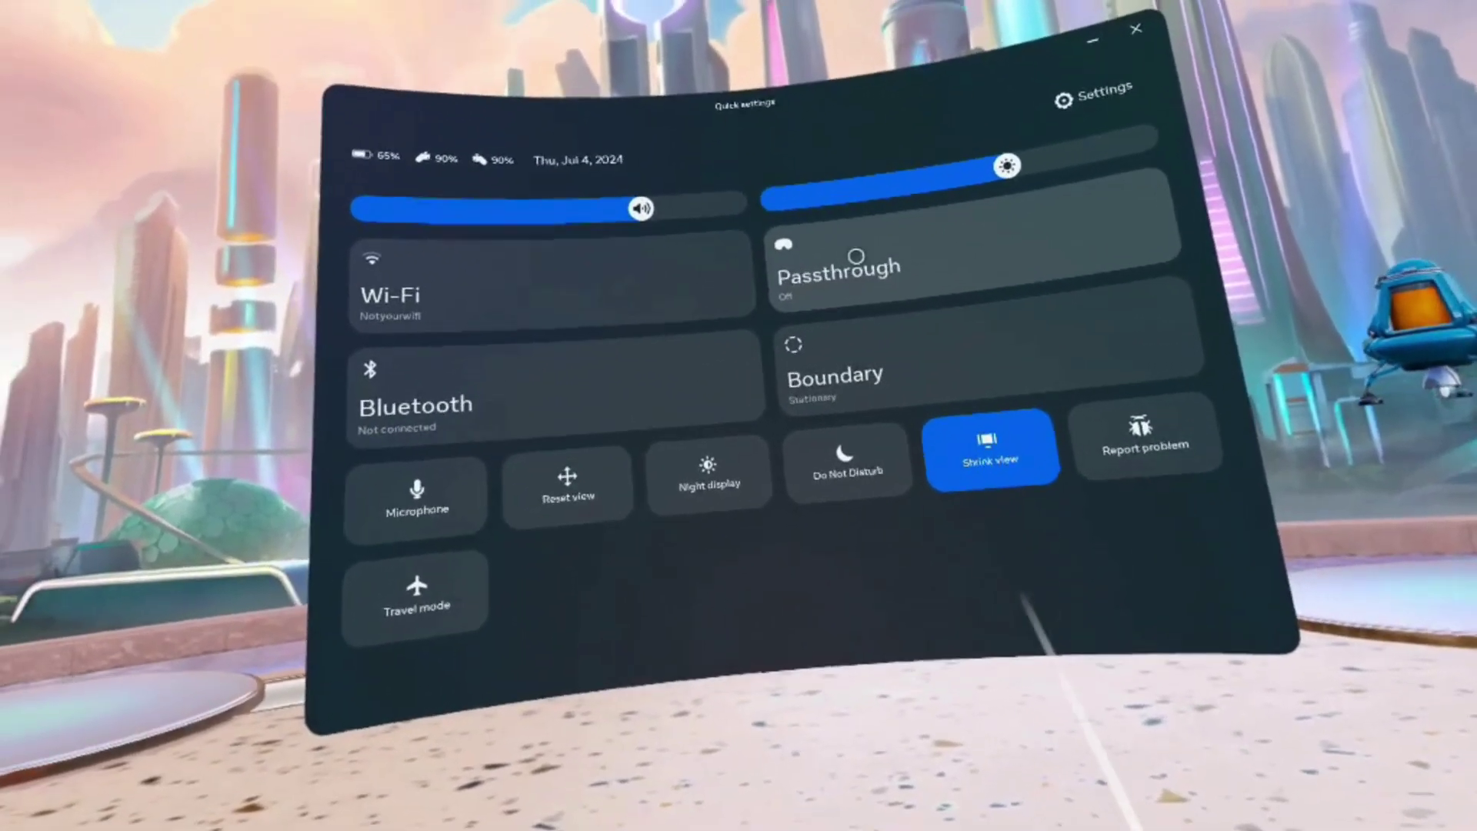
left_click(900, 256)
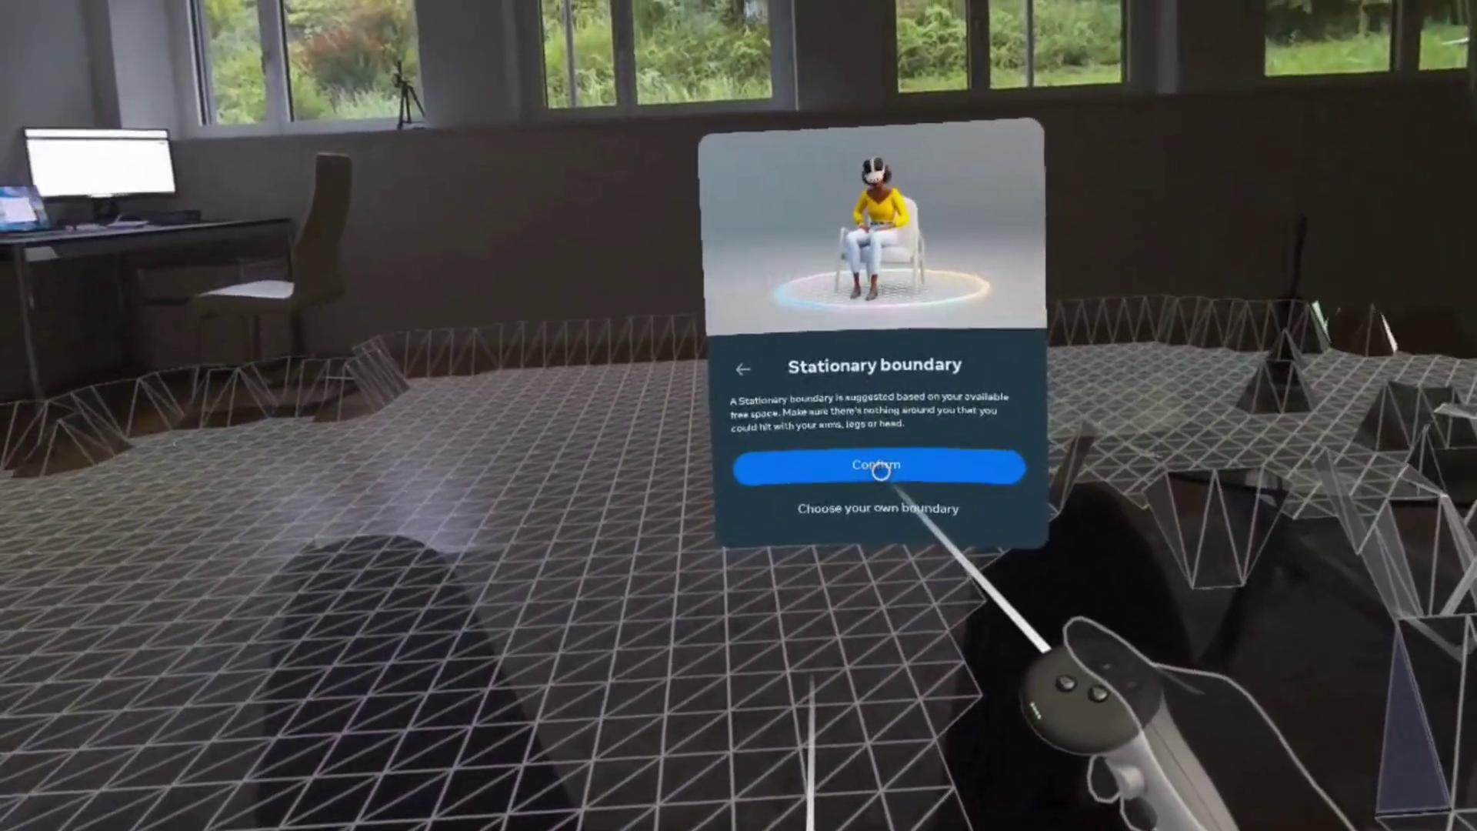
Step: Confirm the suggested stationary boundary
left_click(854, 448)
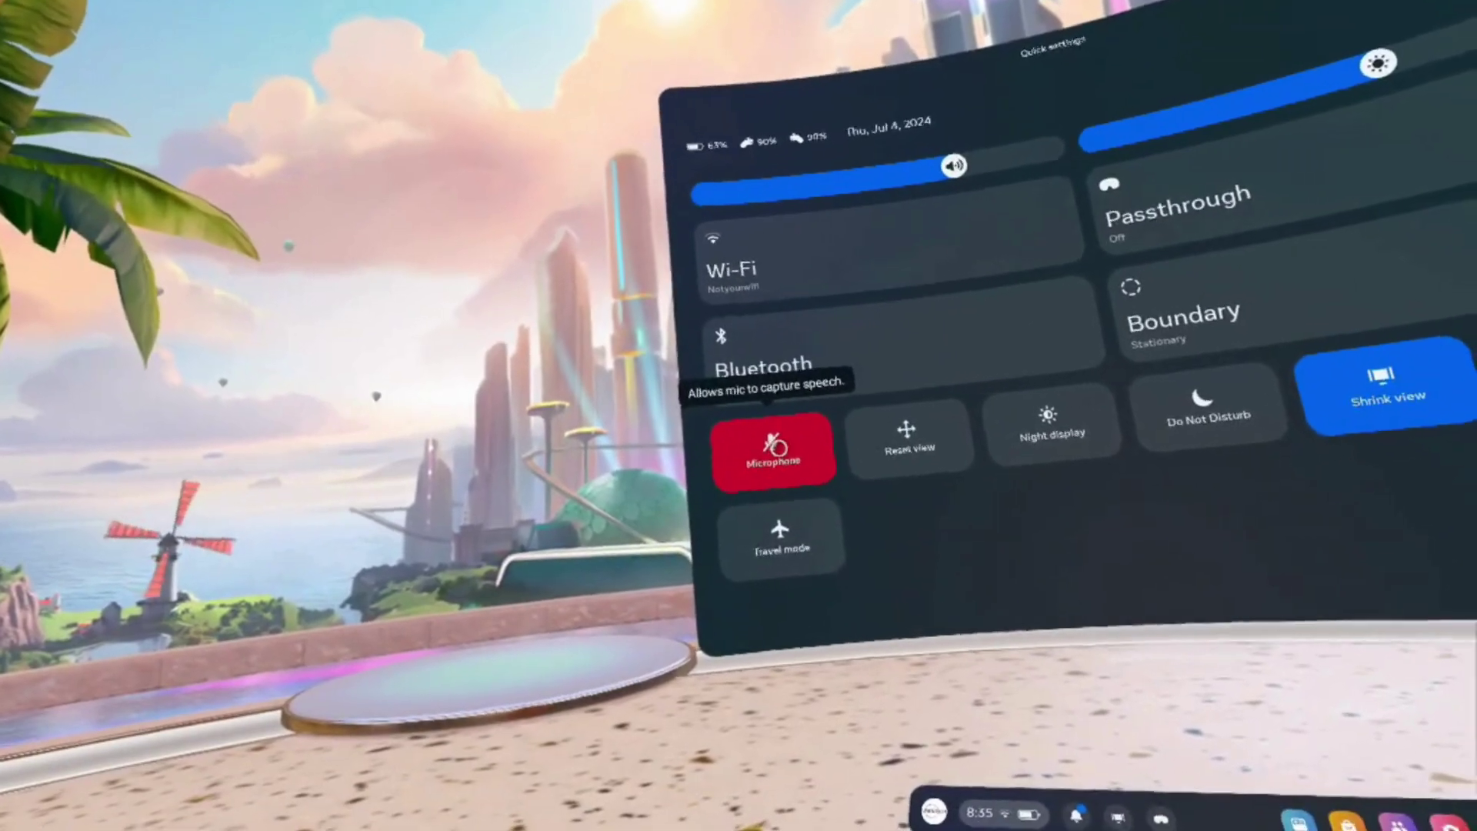
Step: Unmute the microphone and turn Night display off in Quick settings
left_click(781, 460)
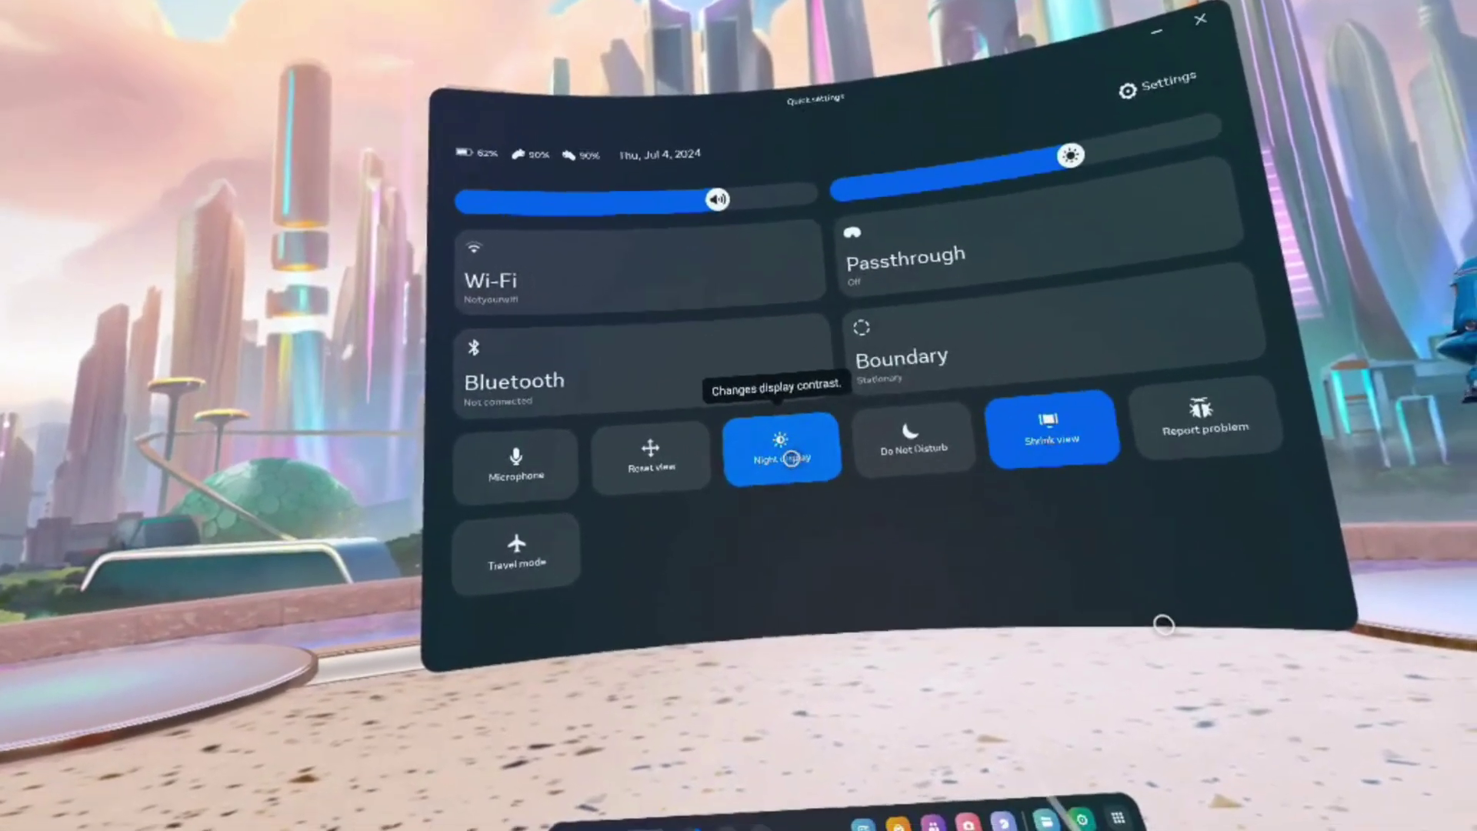
left_click(791, 459)
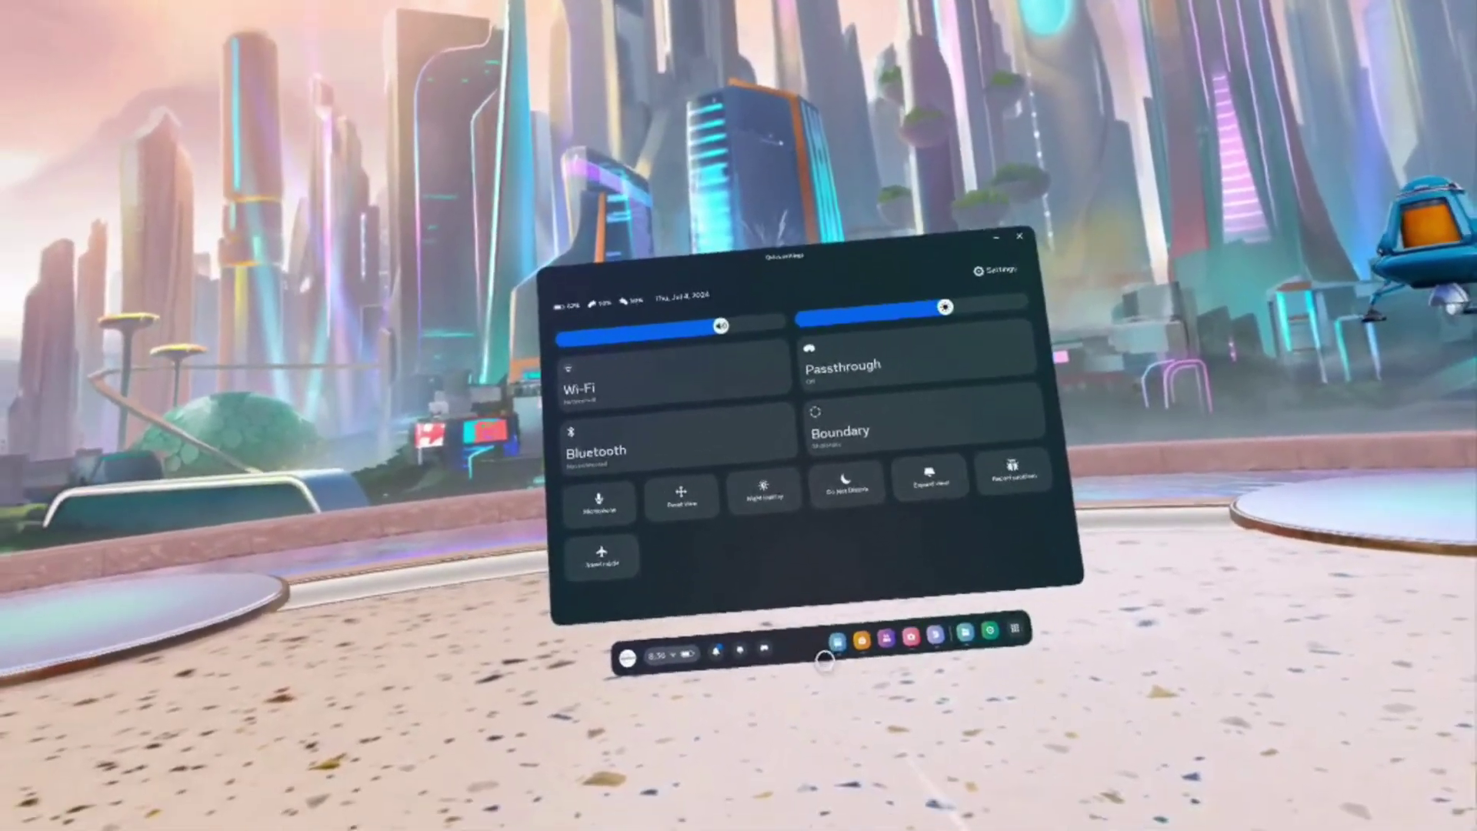
Step: Switch panels back to Expand view and check the Travel mode prompt
left_click(925, 531)
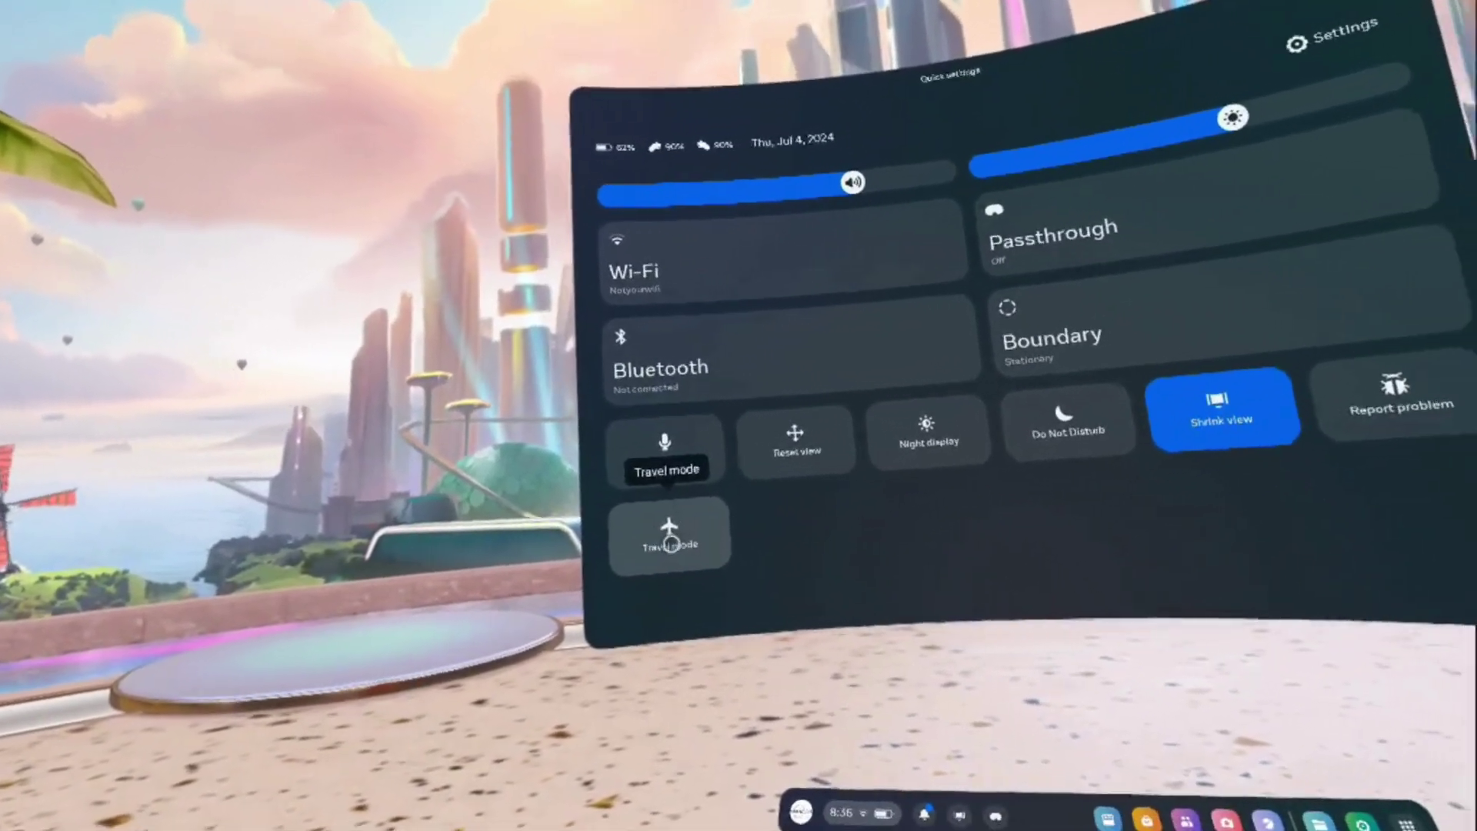
left_click(751, 537)
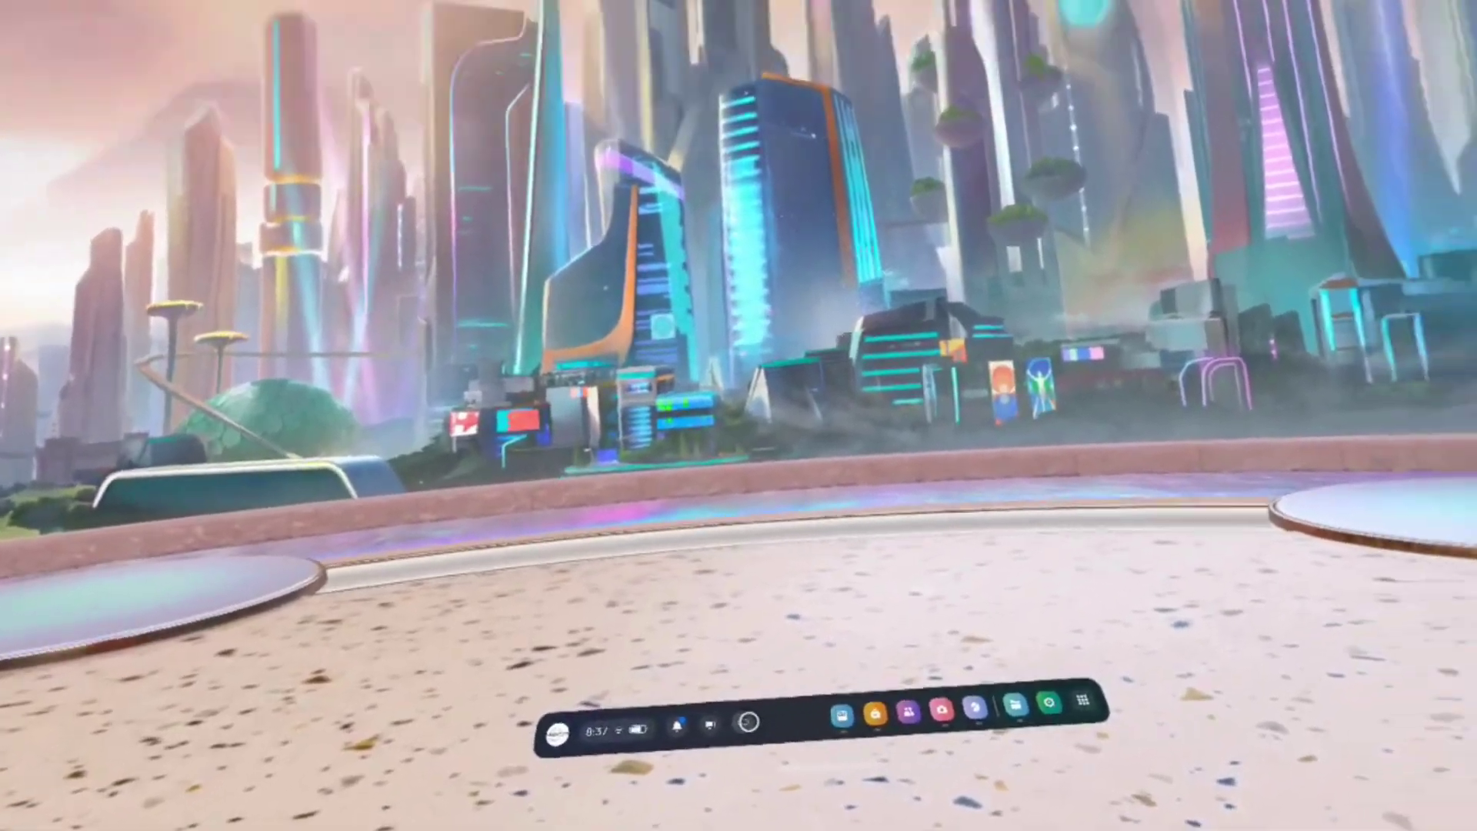
left_click(748, 721)
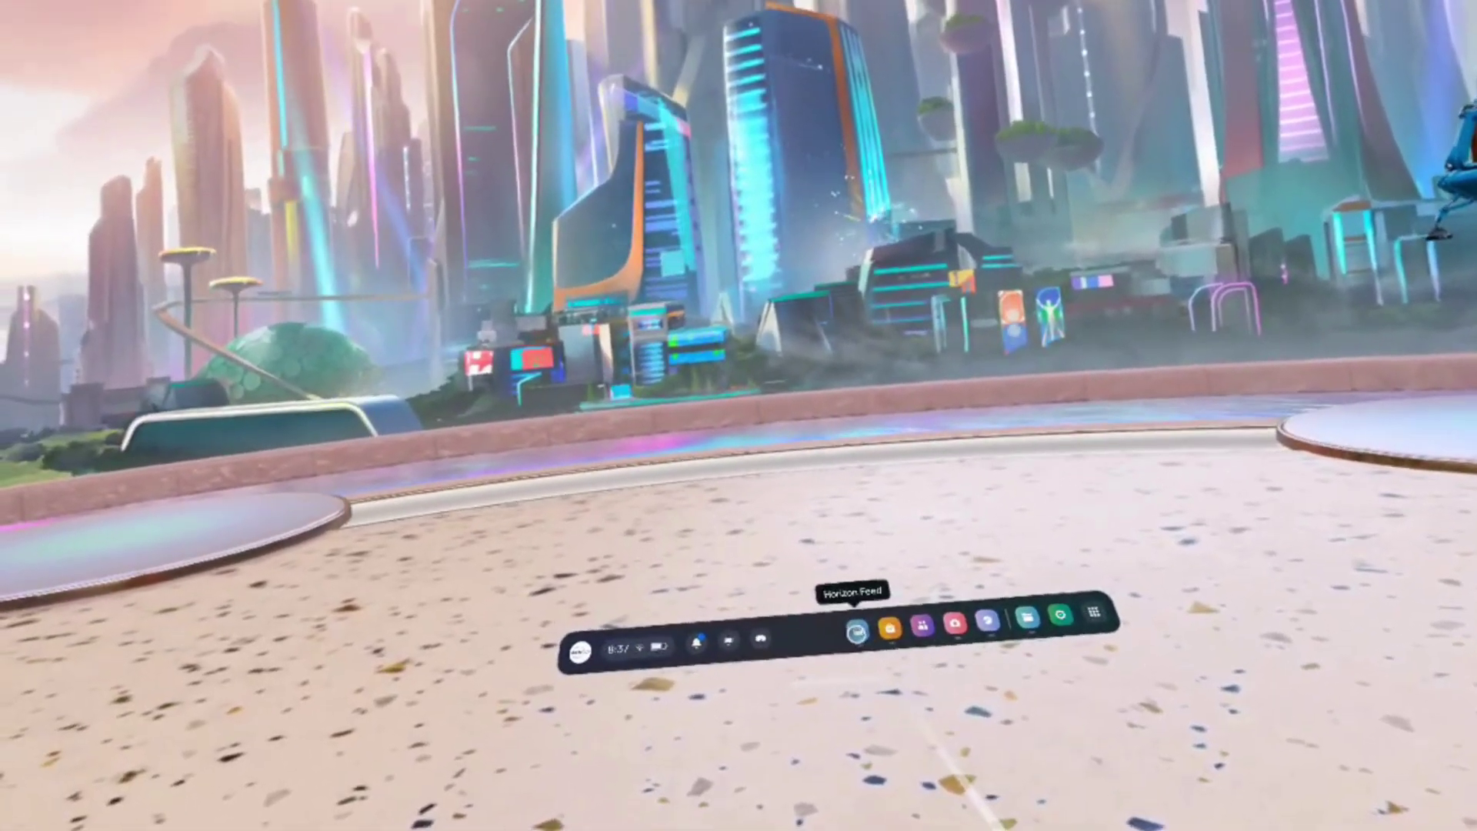
Step: Open Horizon Feed and scroll down through recommended videos, VR work apps and games like Riven
left_click(867, 669)
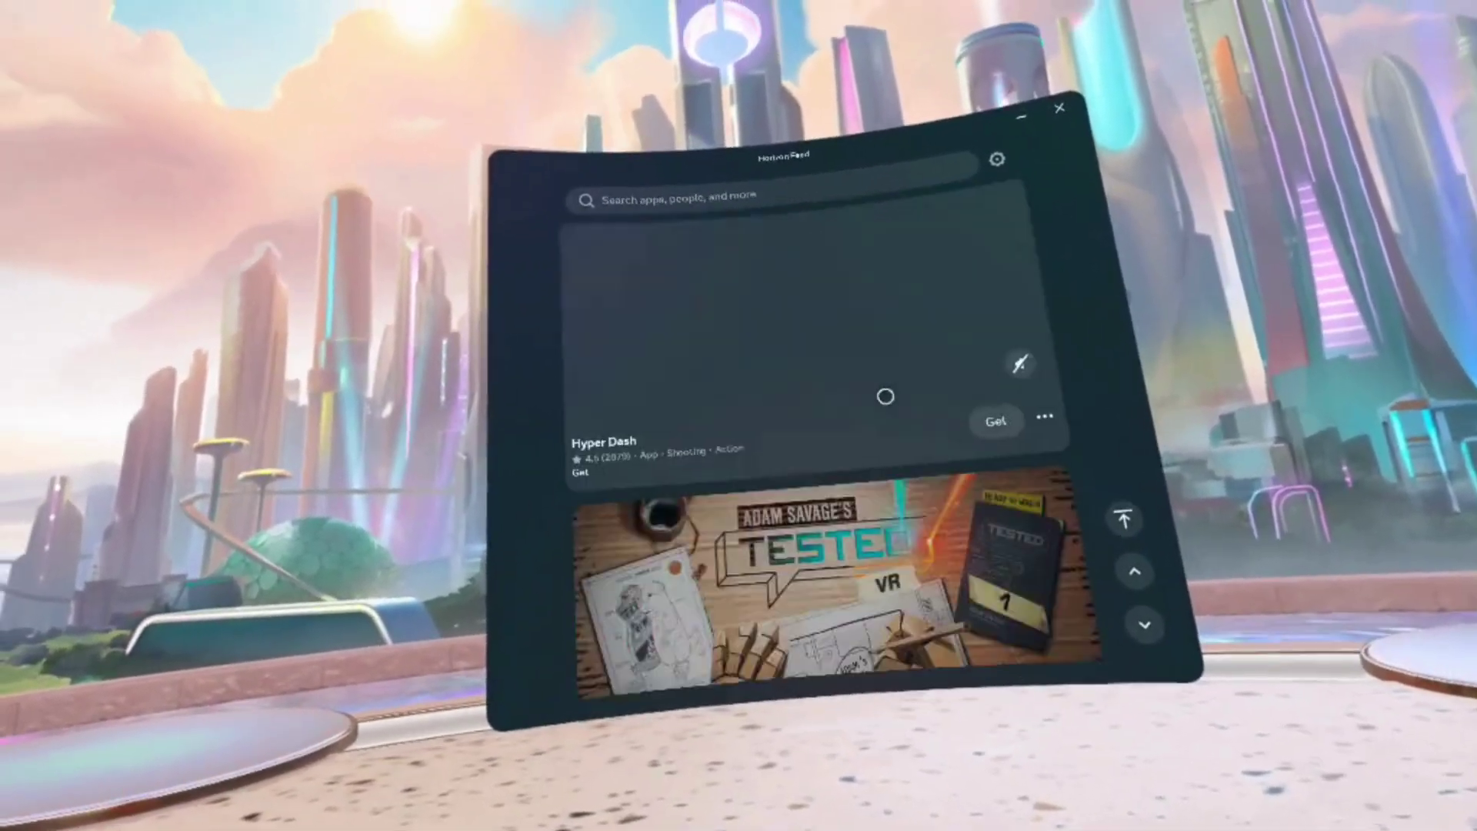
scroll(769, 384, "down", 3)
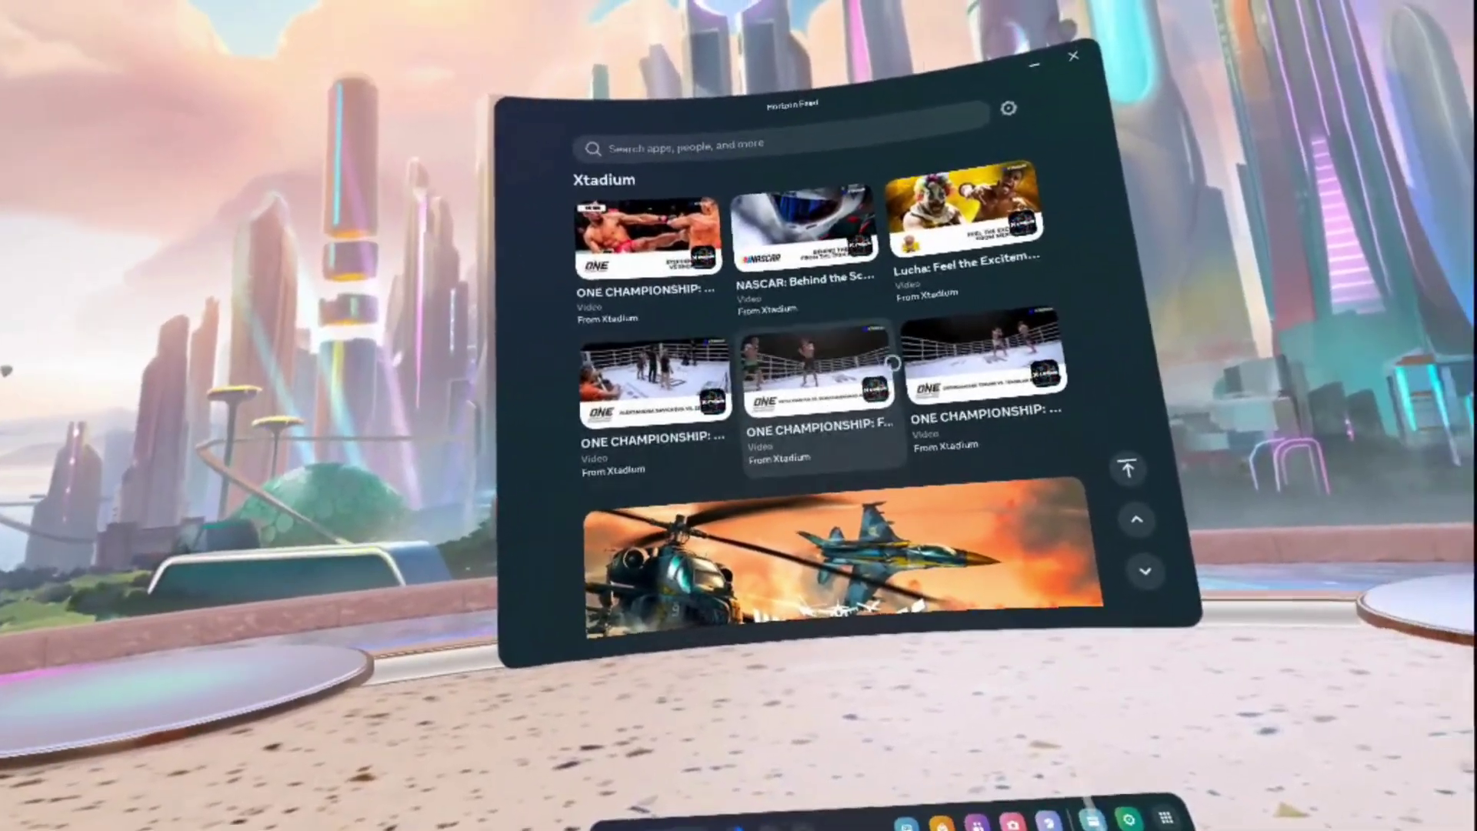
scroll(831, 416, "down", 2)
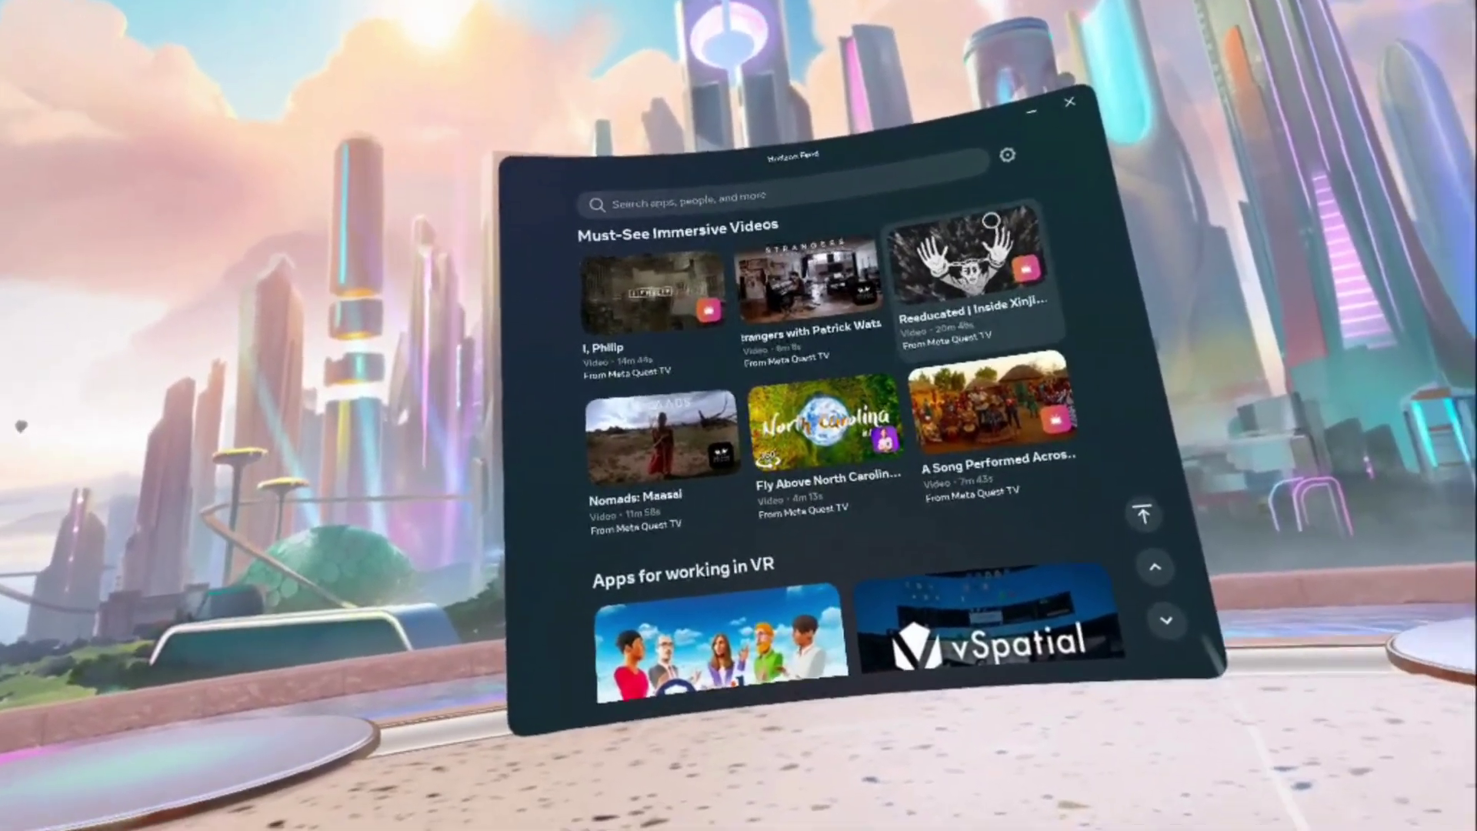
scroll(1048, 404, "down", 3)
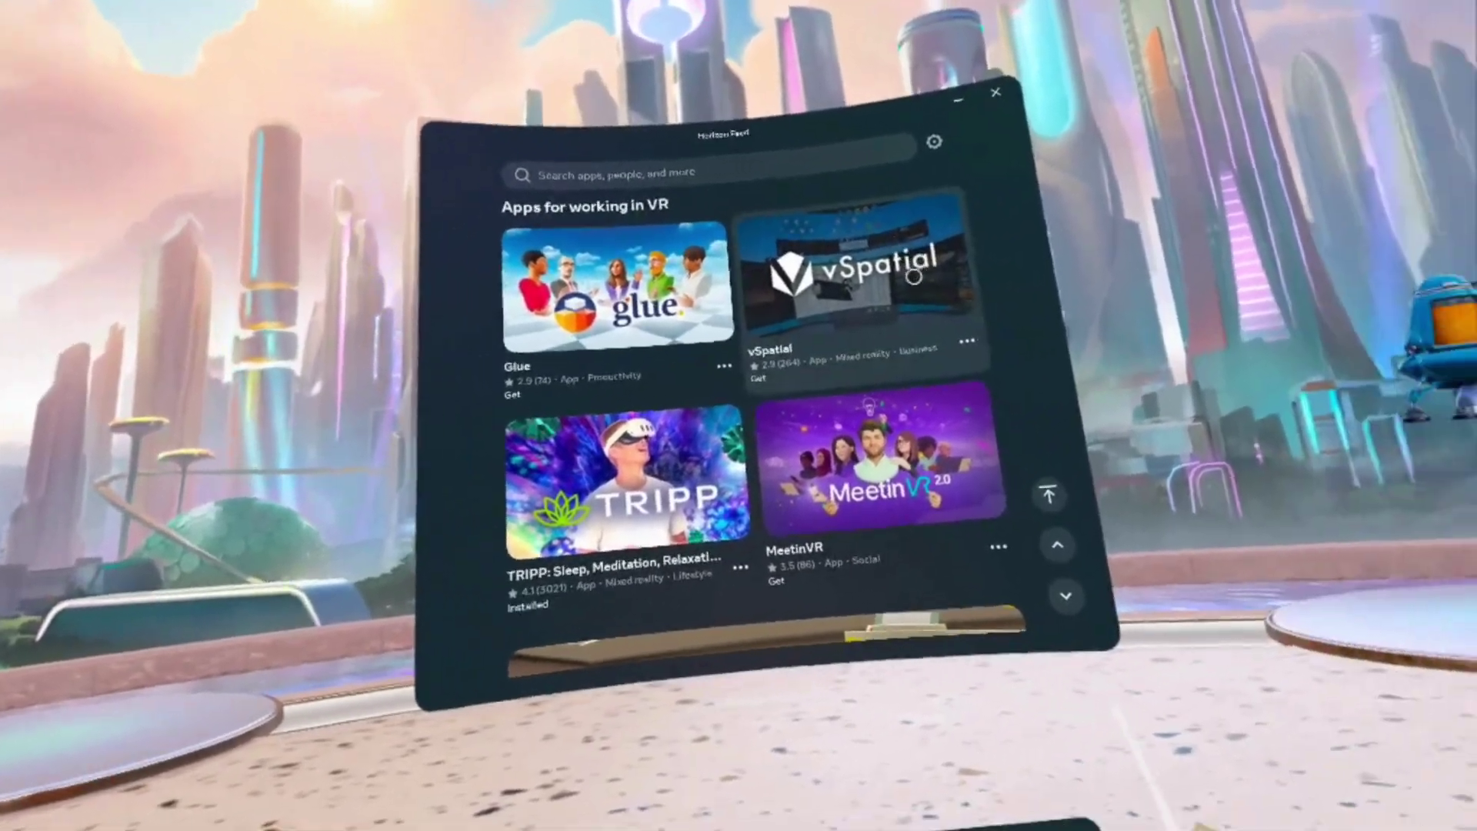
scroll(894, 409, "down", 2)
scroll(894, 409, "down", 5)
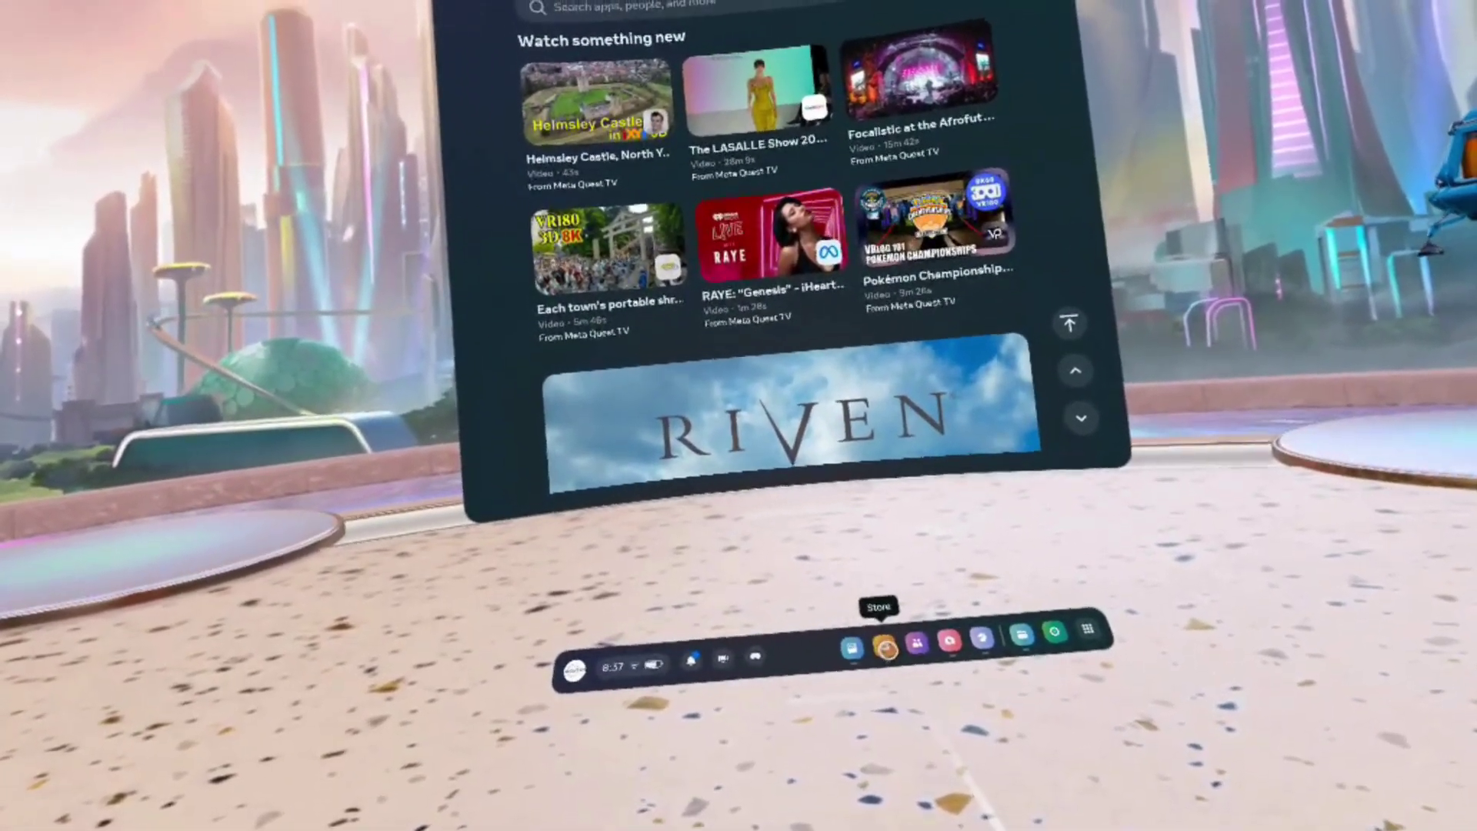
Step: Scroll through the Store's game listings, then leave search for the Store Home page
left_click(884, 649)
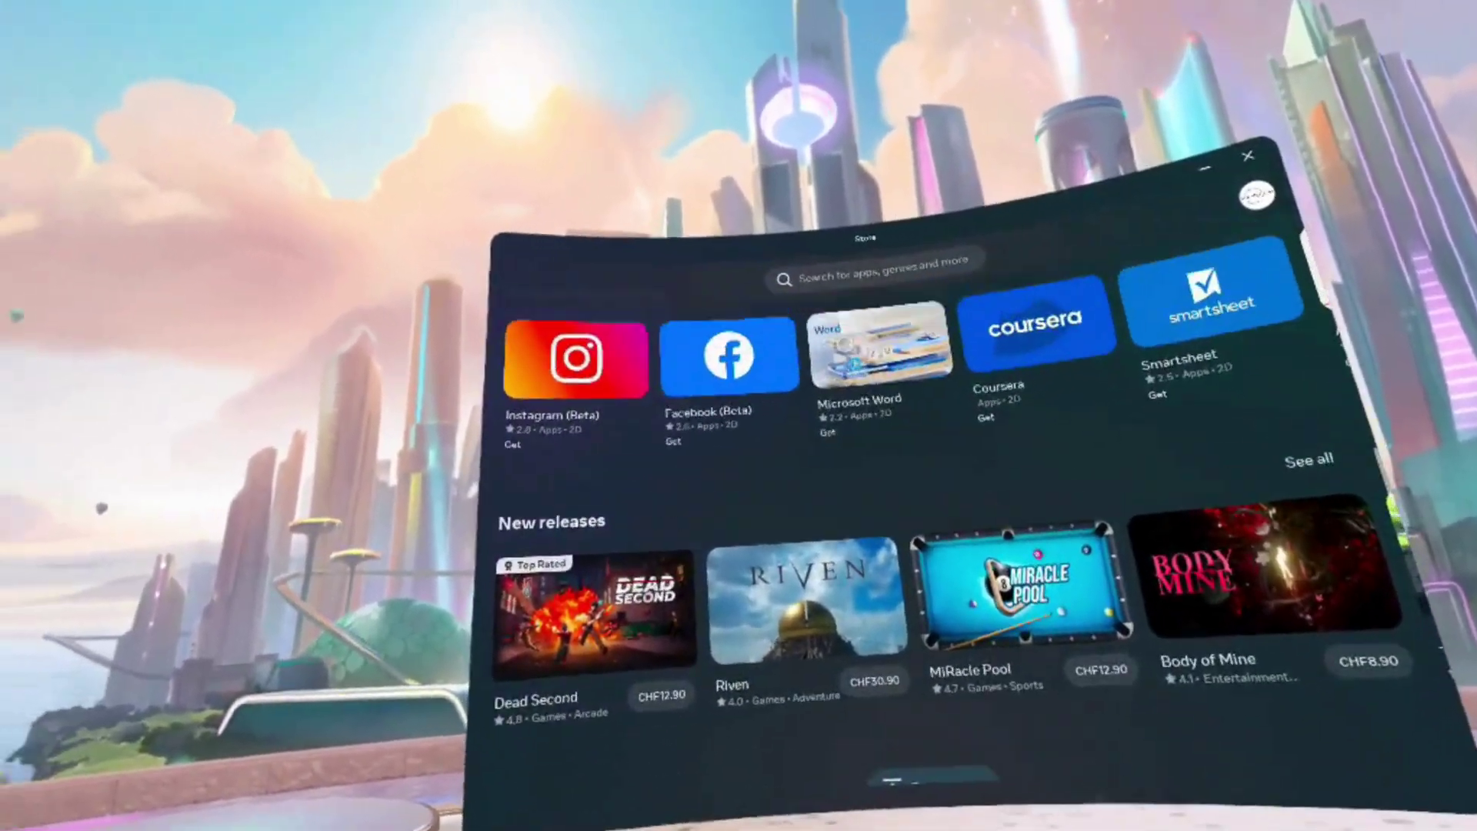
scroll(709, 410, "down", 5)
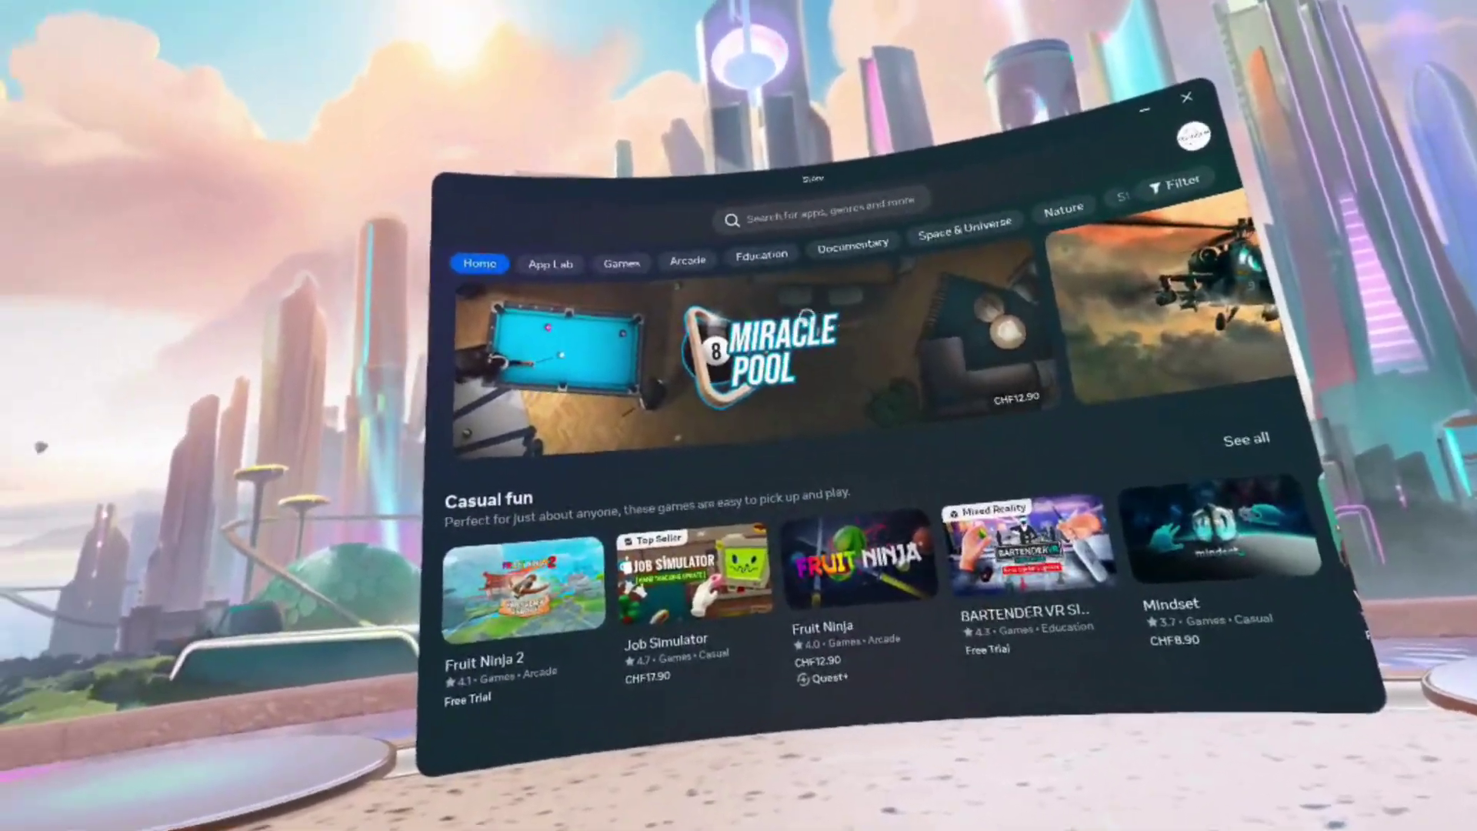
scroll(648, 13, "down", 5)
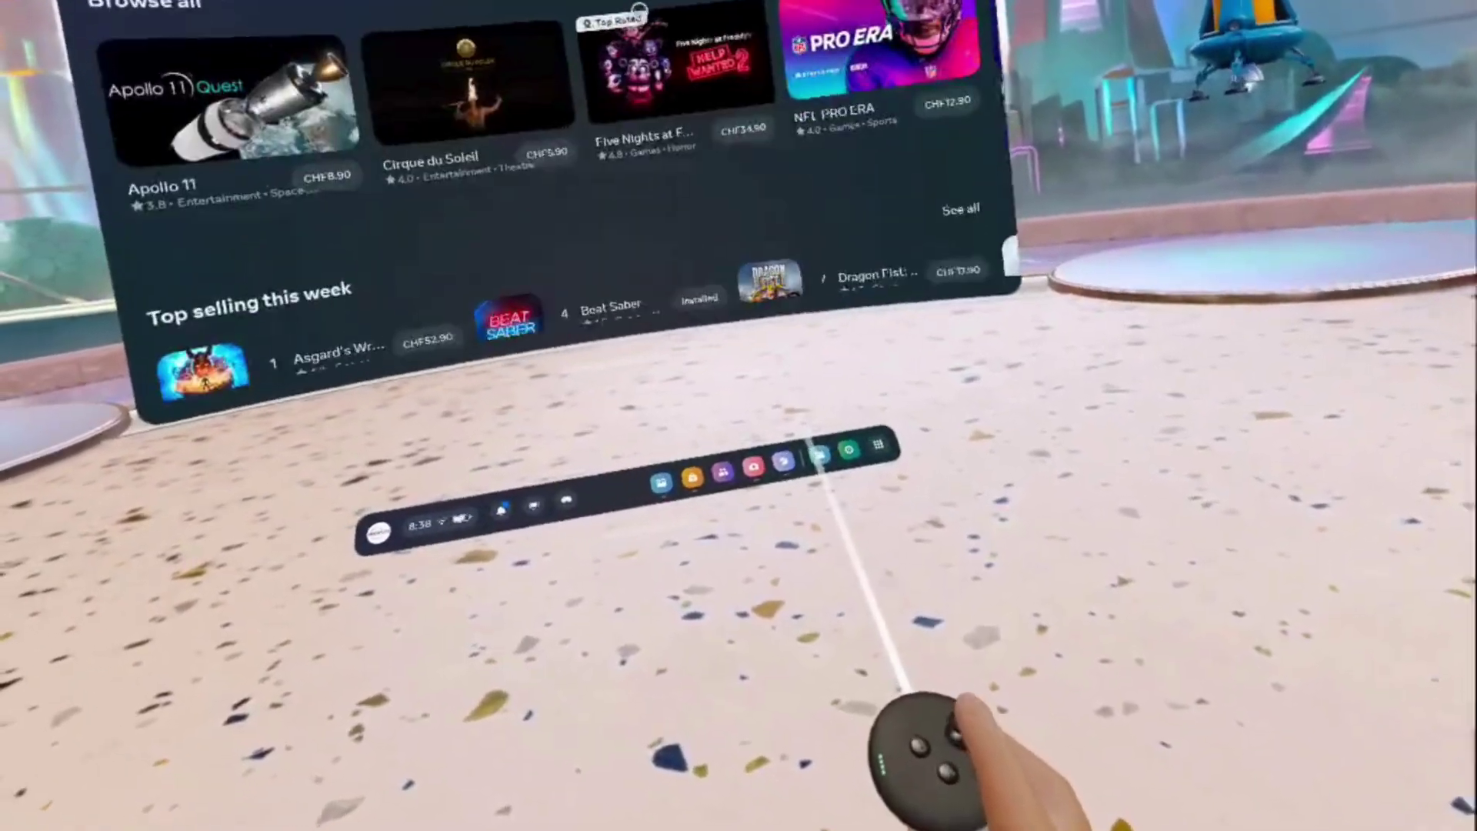
scroll(791, 290, "down", 2)
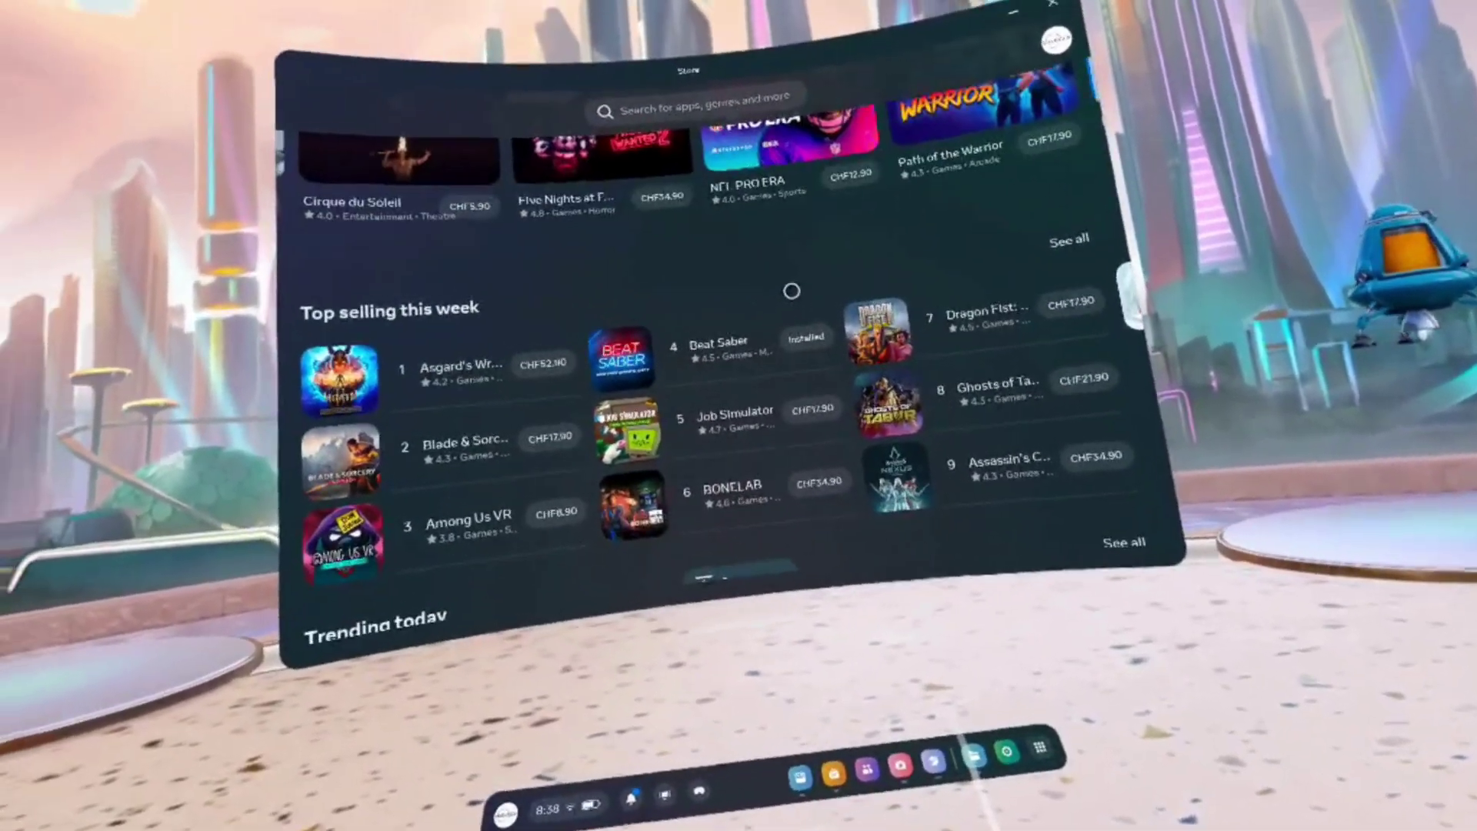
scroll(815, 323, "up", 3)
scroll(831, 289, "down", 3)
scroll(831, 289, "up", 1)
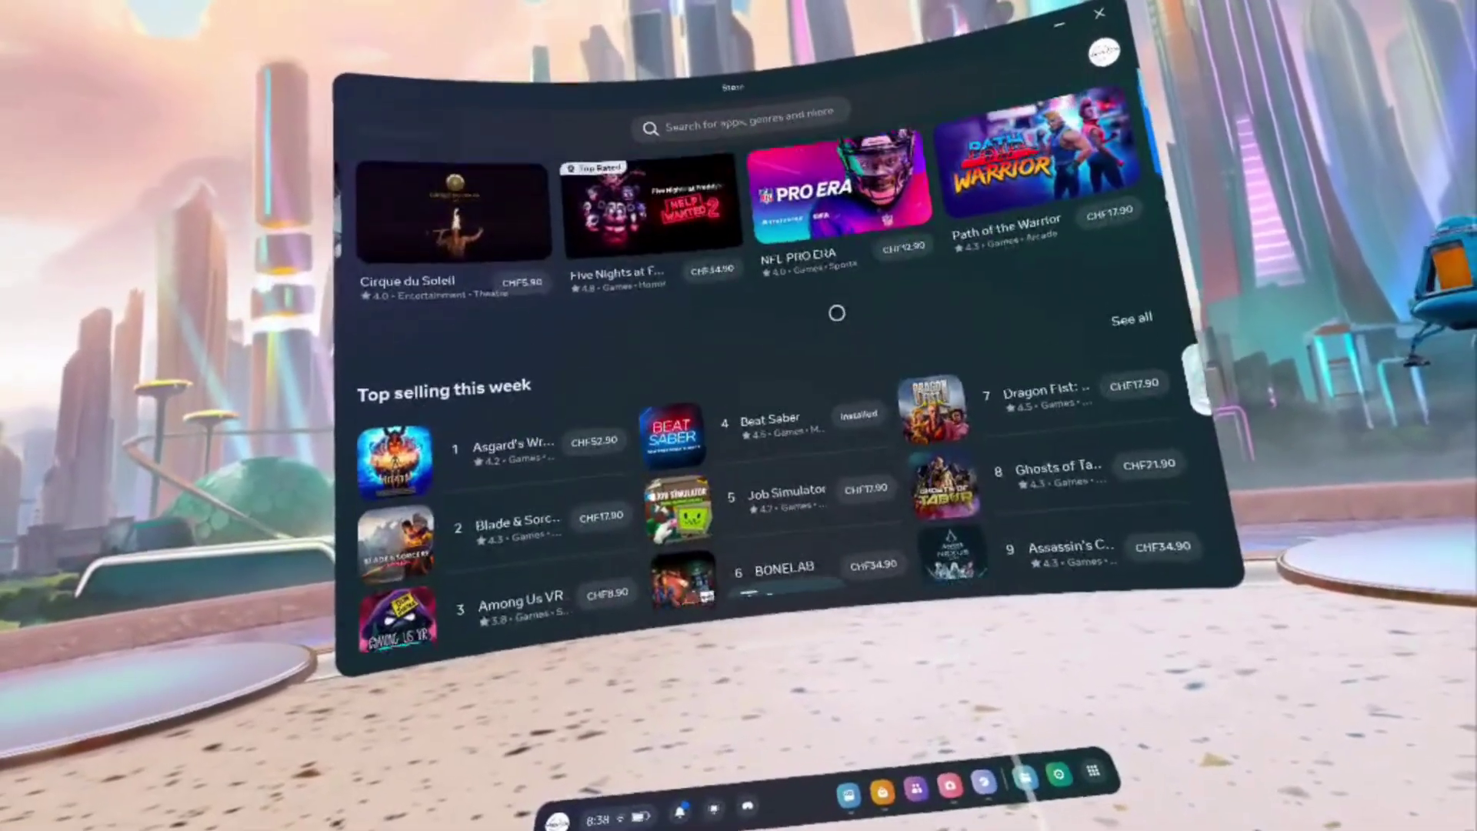
scroll(811, 287, "left", 3)
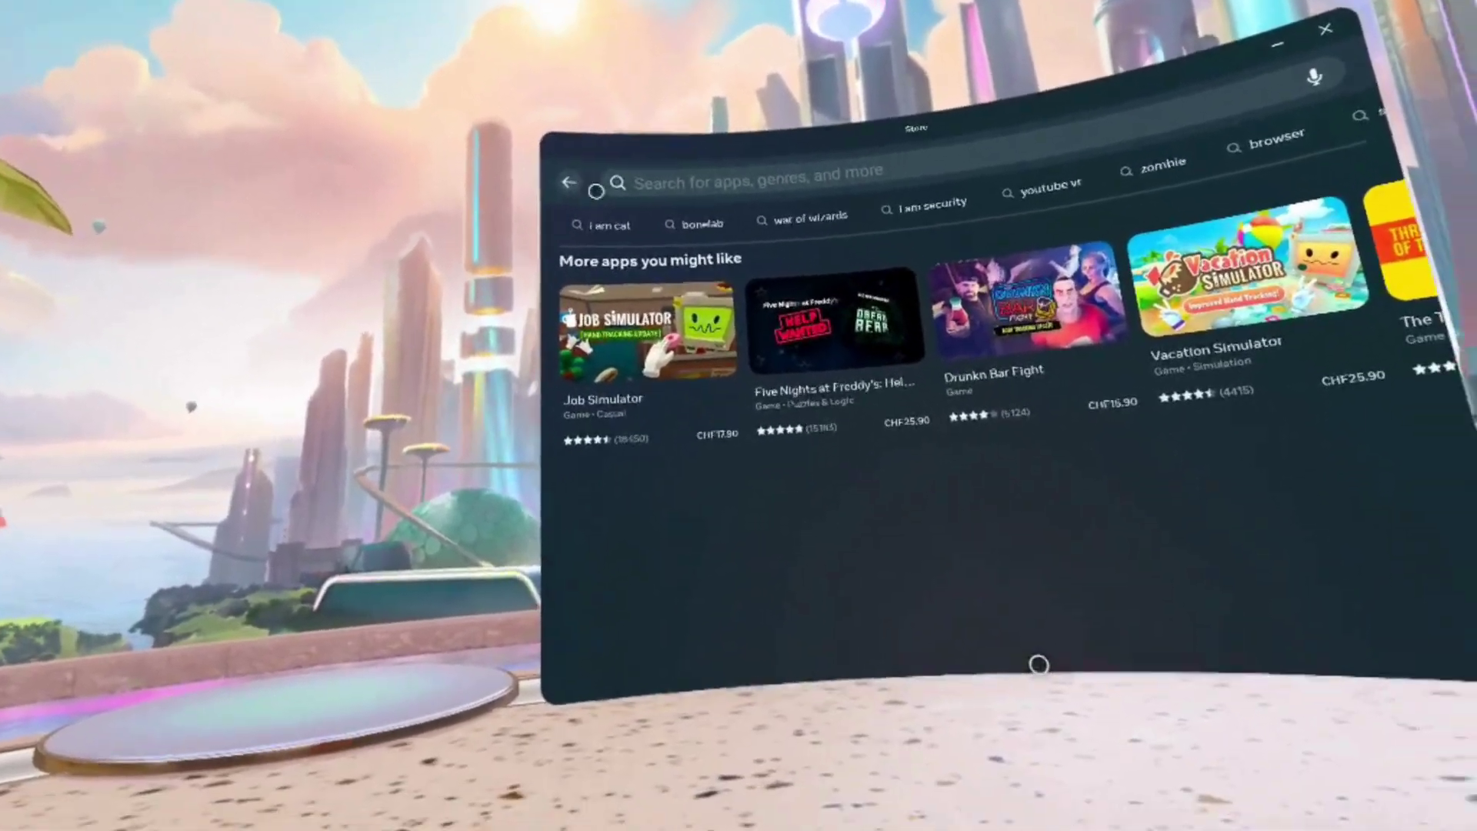
left_click(517, 227)
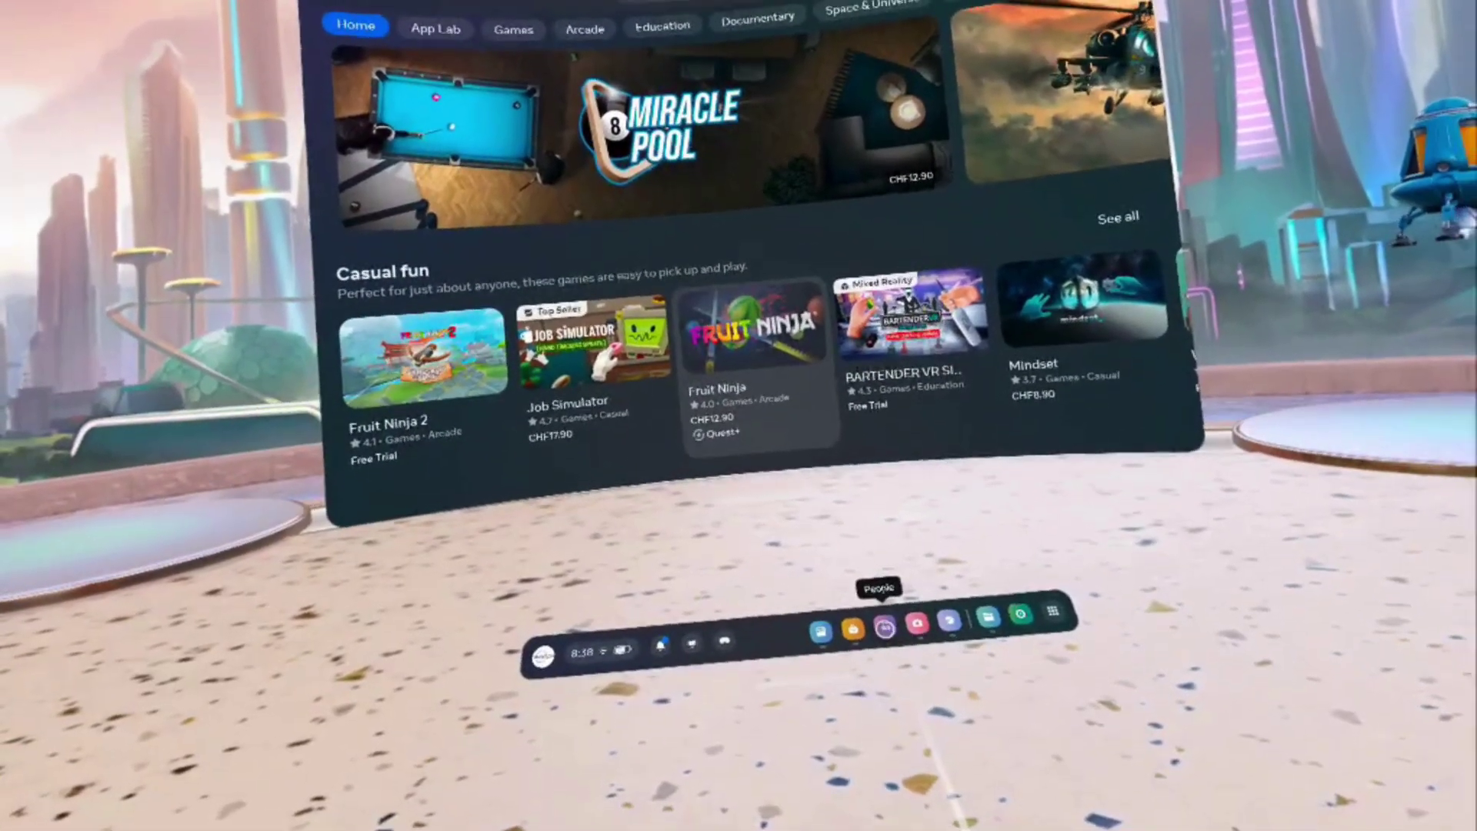
Step: Open the People app from the dock, then minimize its window
left_click(887, 622)
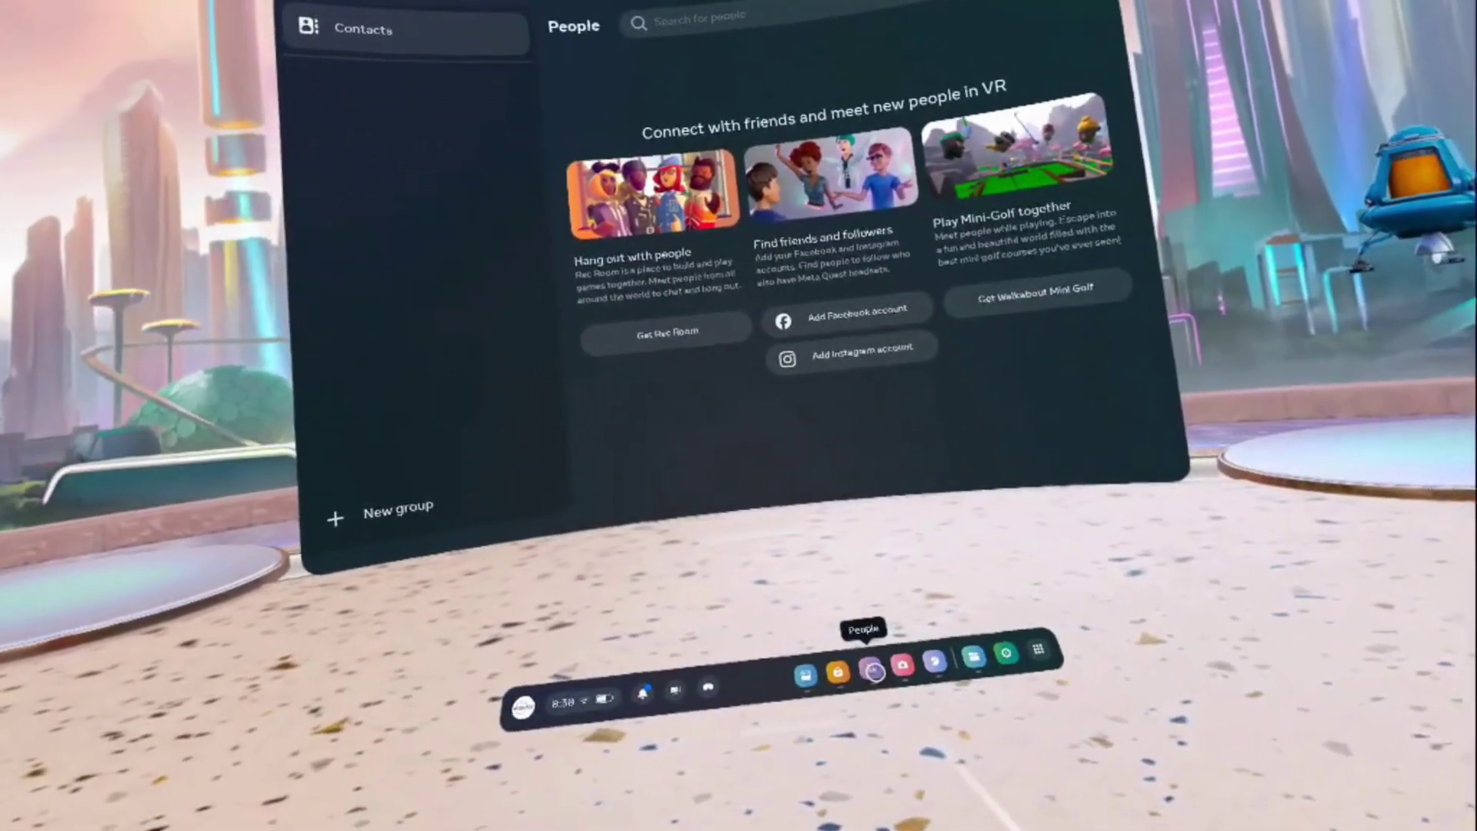
left_click(866, 660)
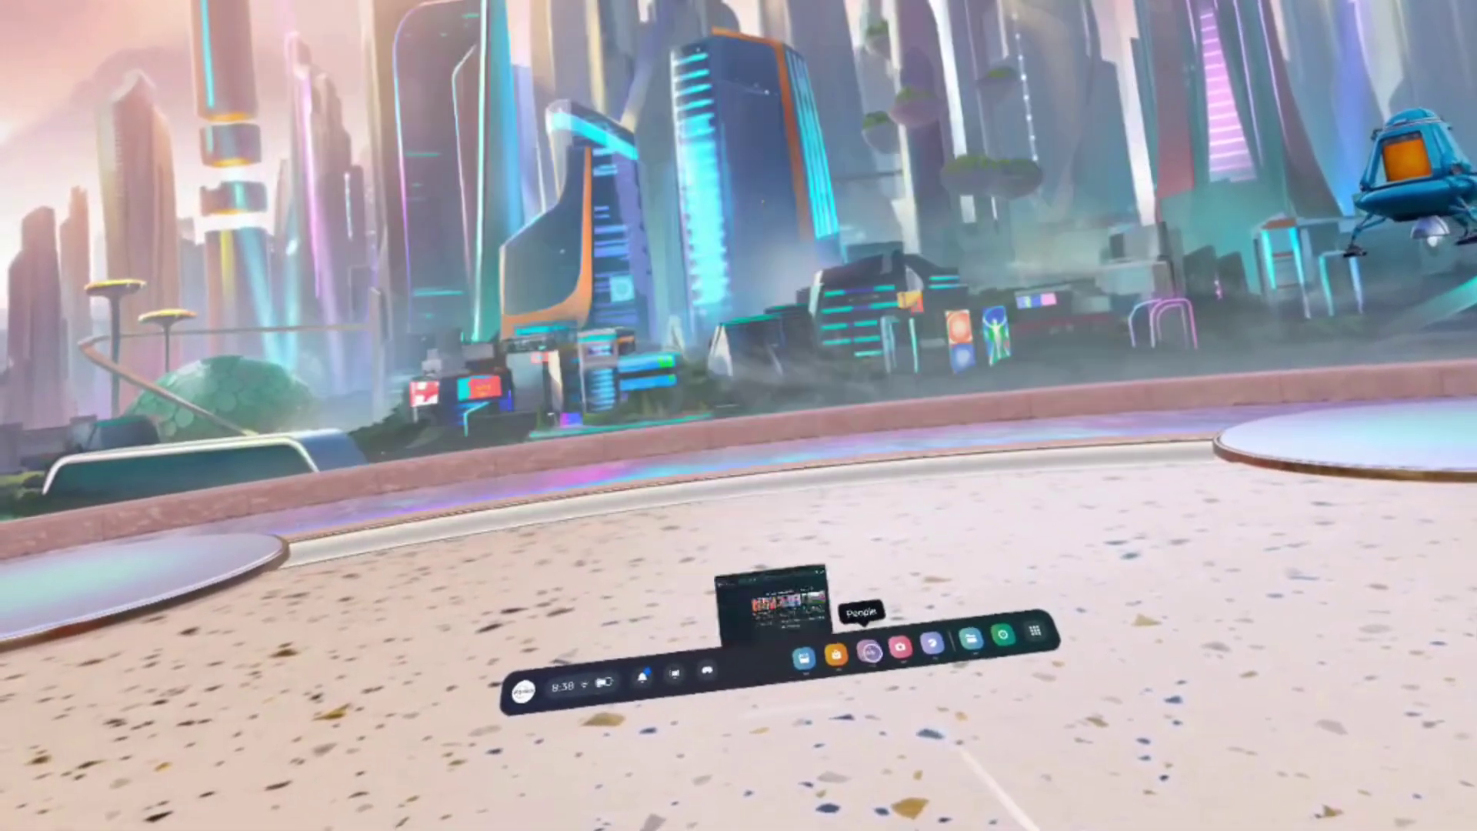
left_click(899, 646)
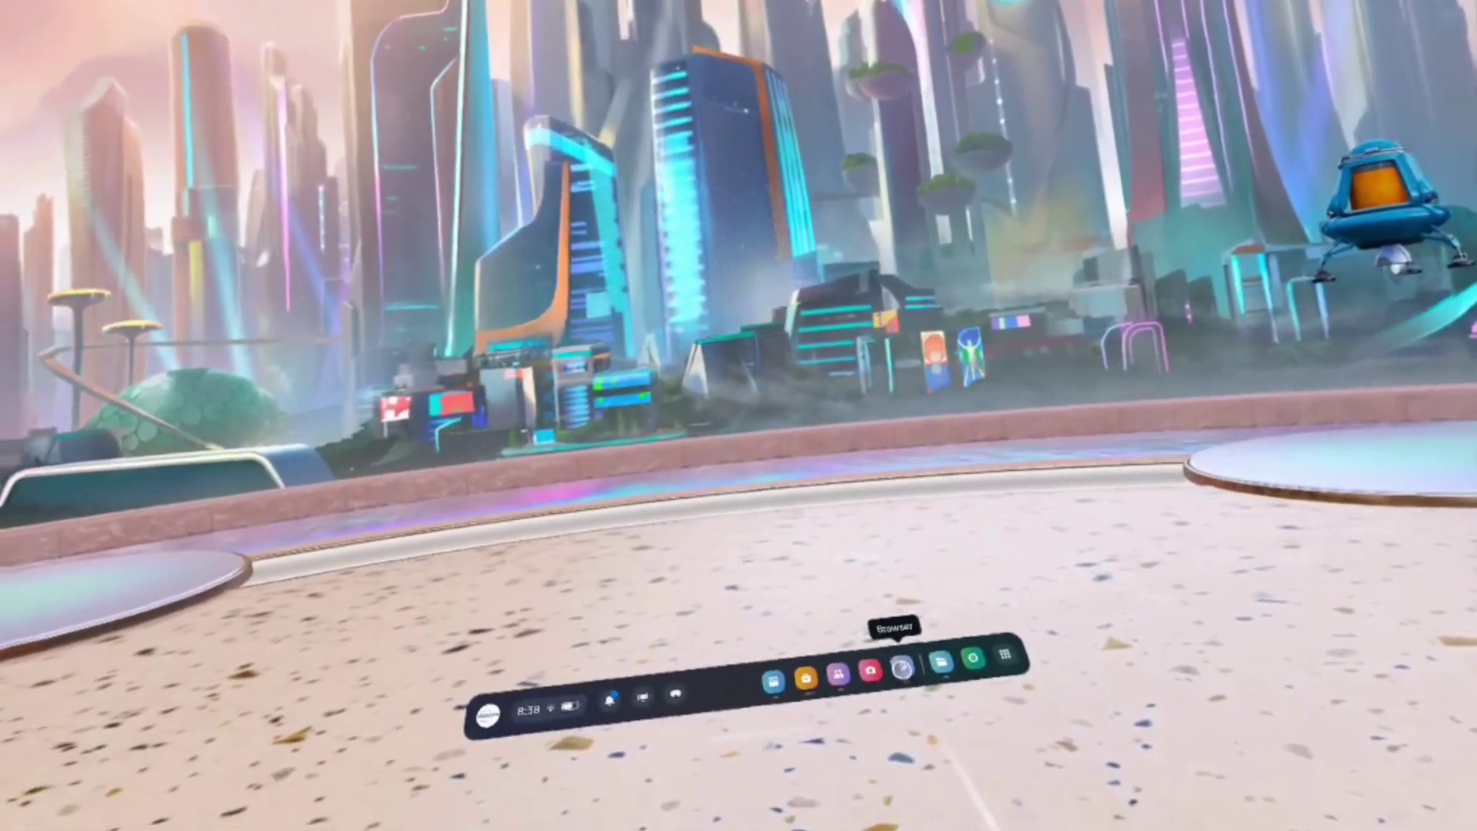
Step: Open the Browser and load vrent.ch from the address bar
left_click(909, 656)
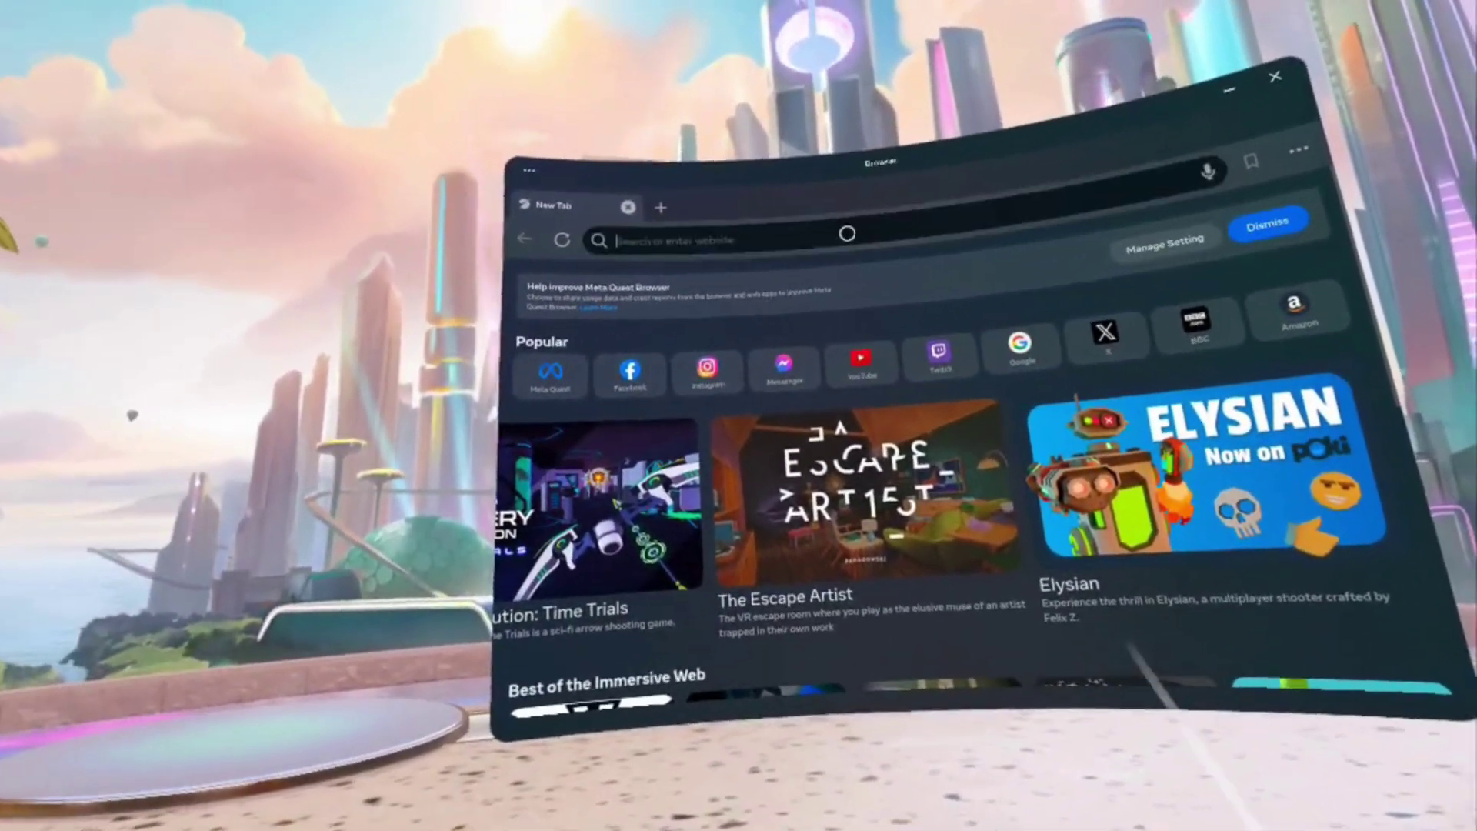
left_click(847, 234)
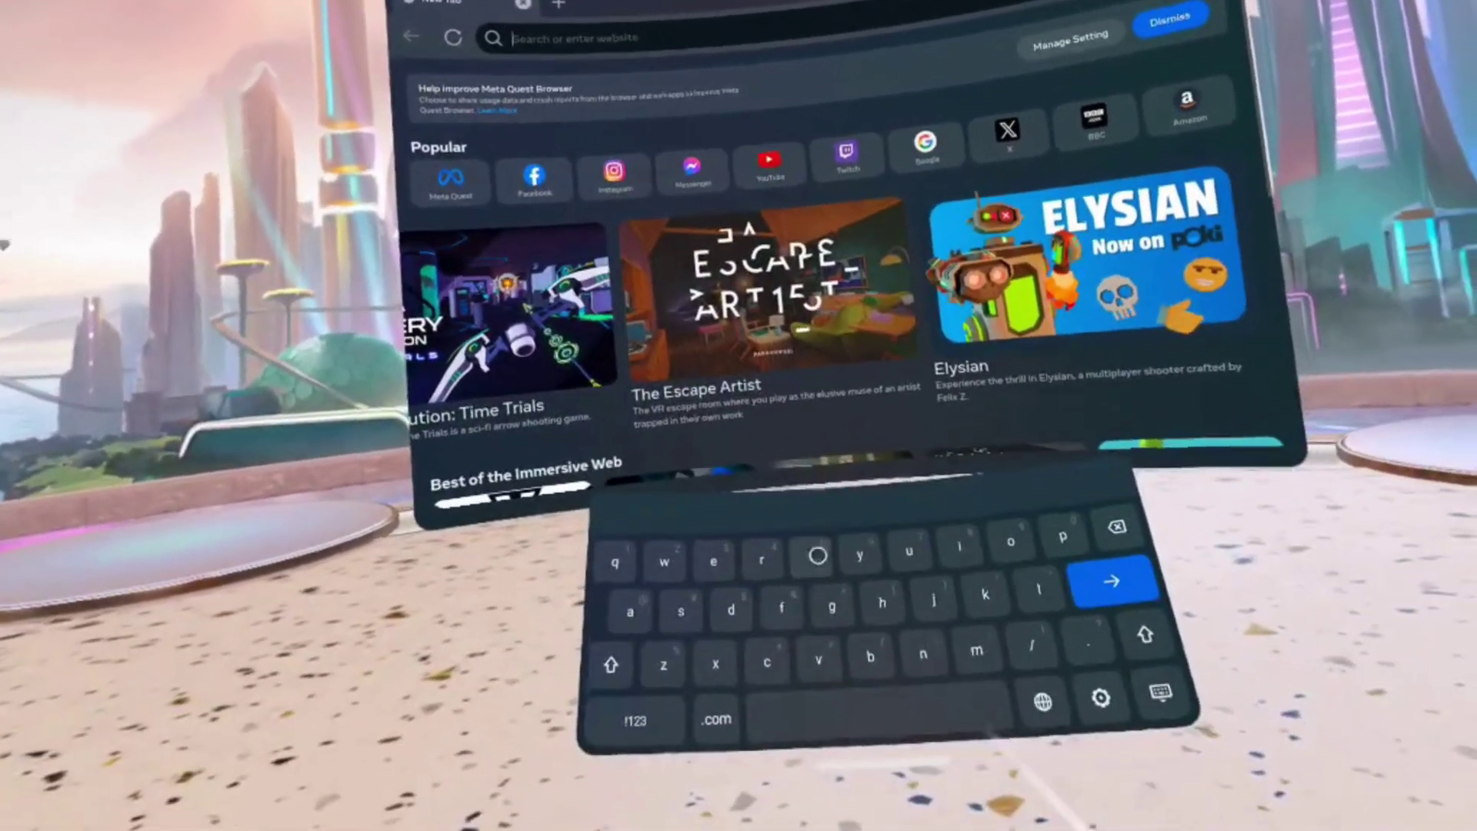
type("vrent")
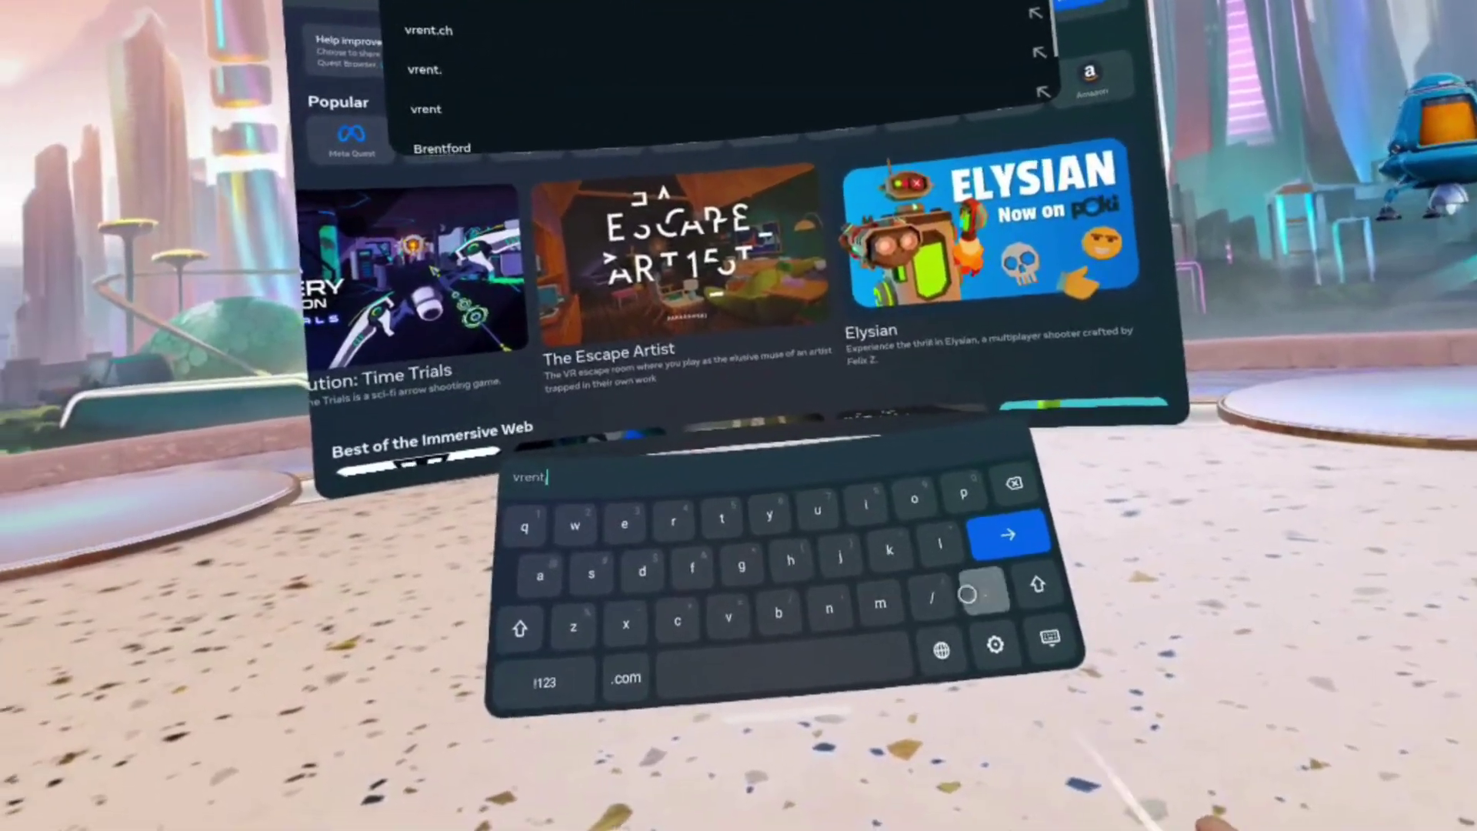
type(".ch")
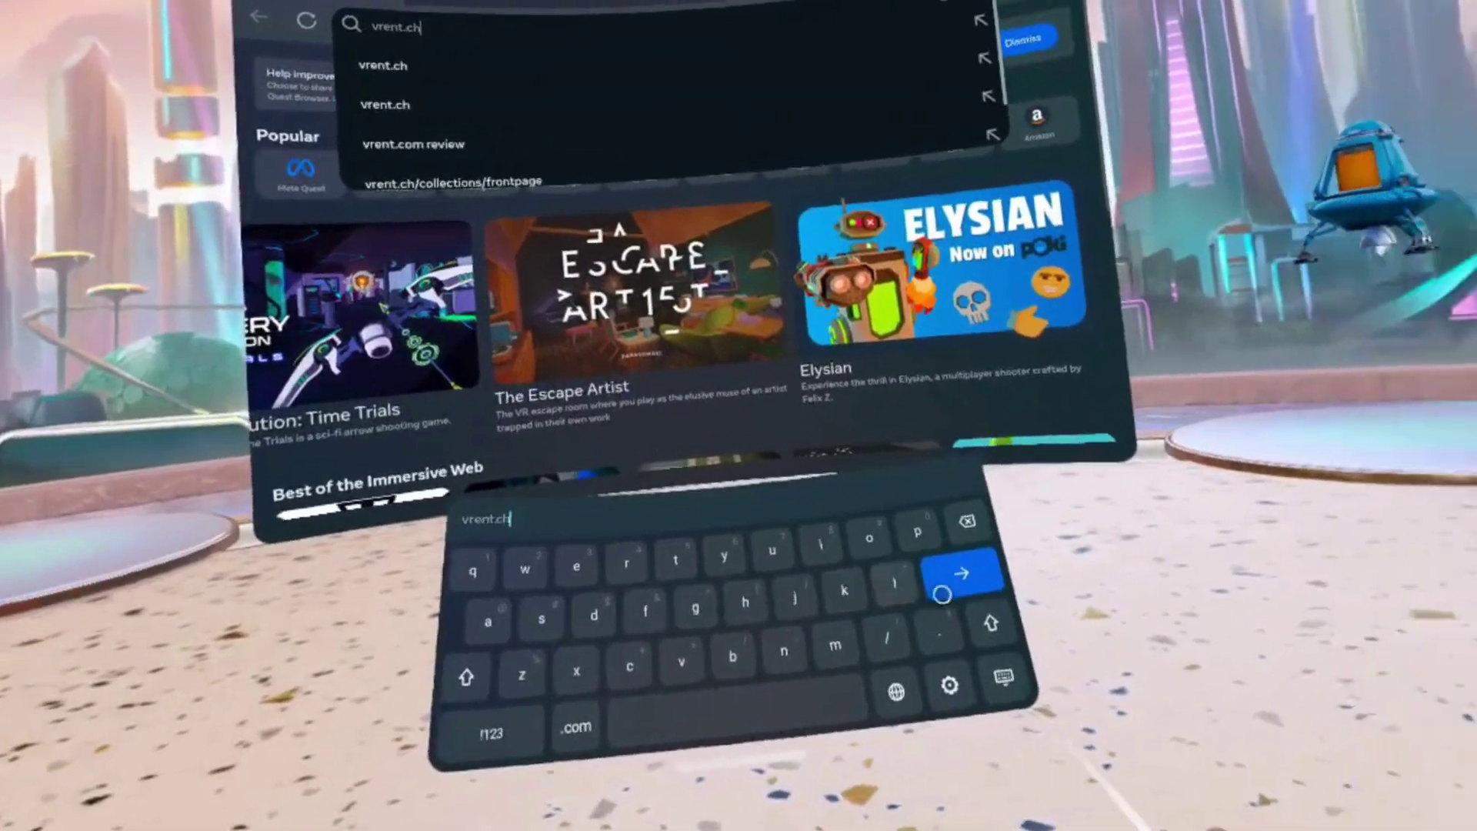
left_click(942, 595)
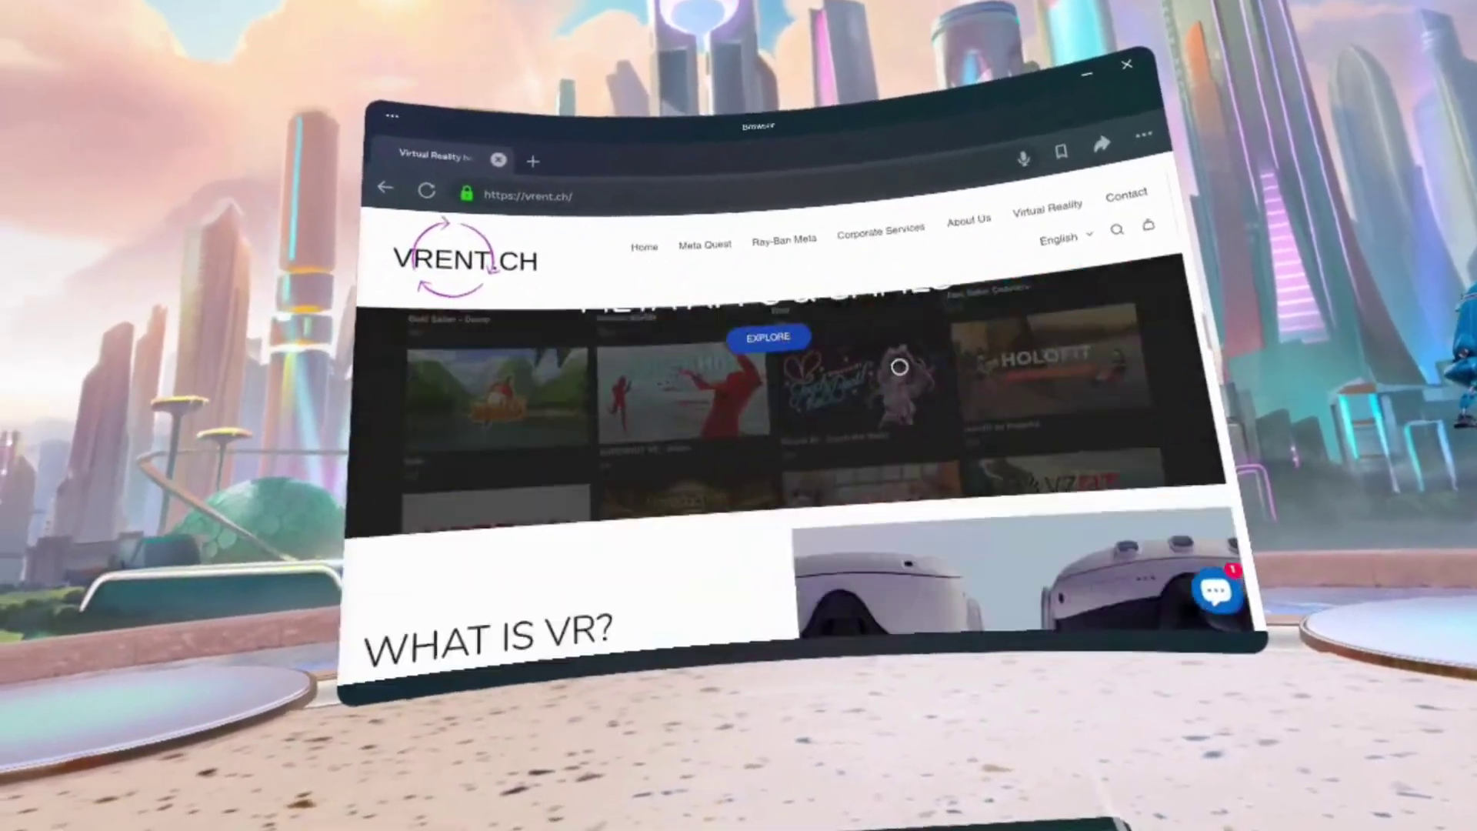
Step: Scroll through vrent.ch's rental pages, go back to its home page, and scroll up
scroll(899, 367, "down", 5)
scroll(916, 338, "up", 6)
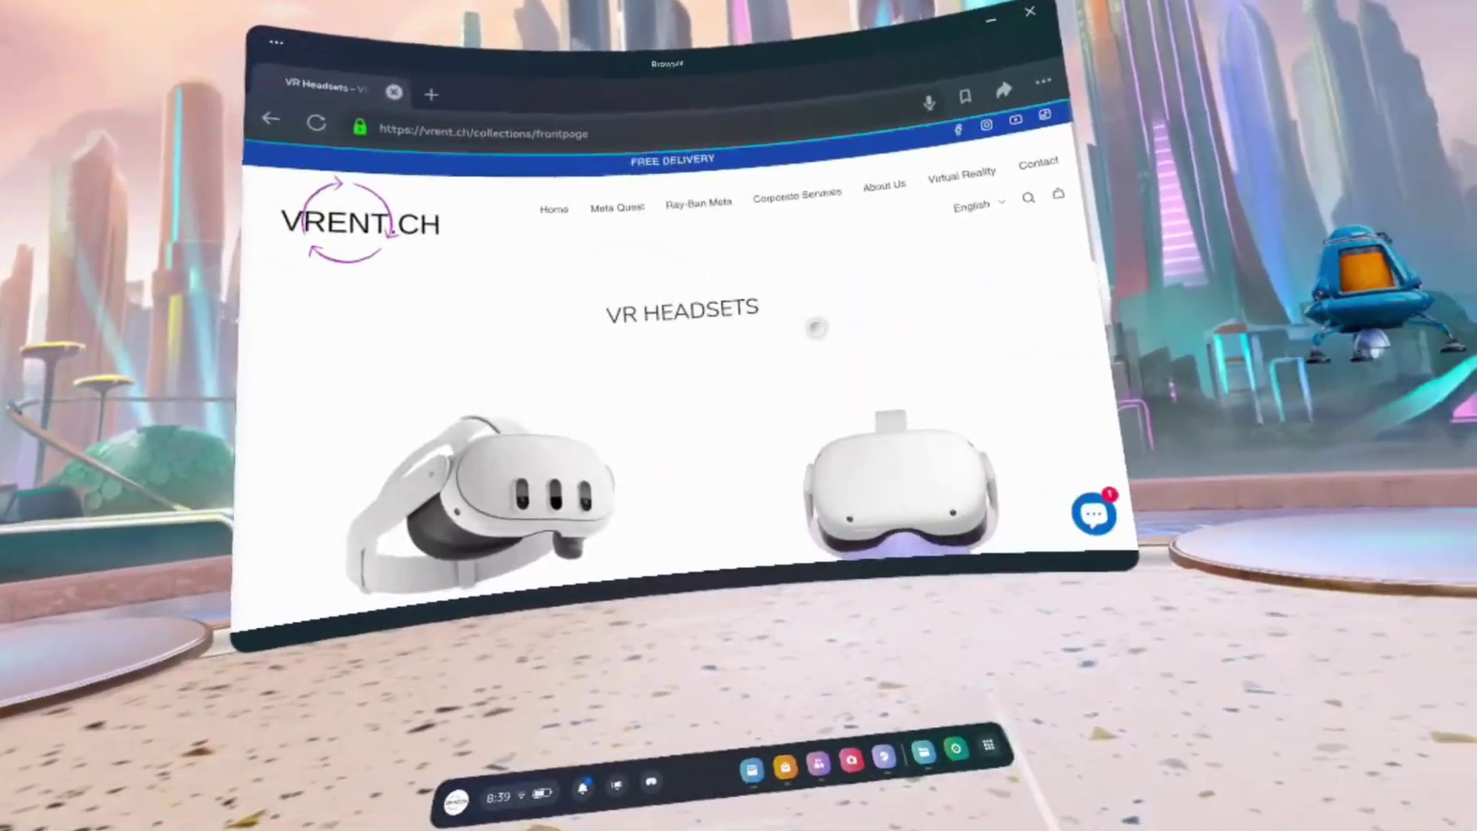
scroll(817, 290, "down", 15)
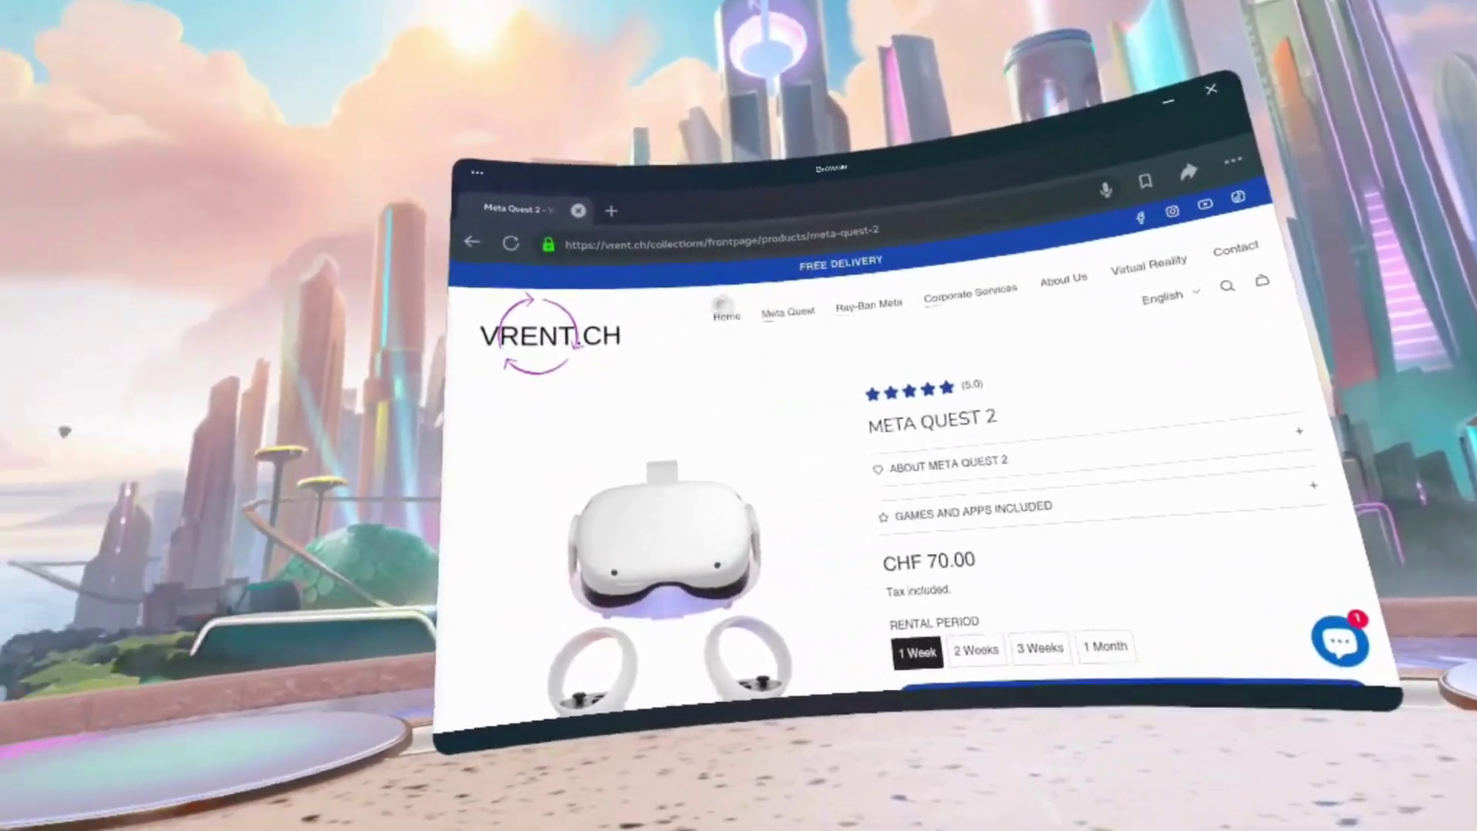
left_click(748, 307)
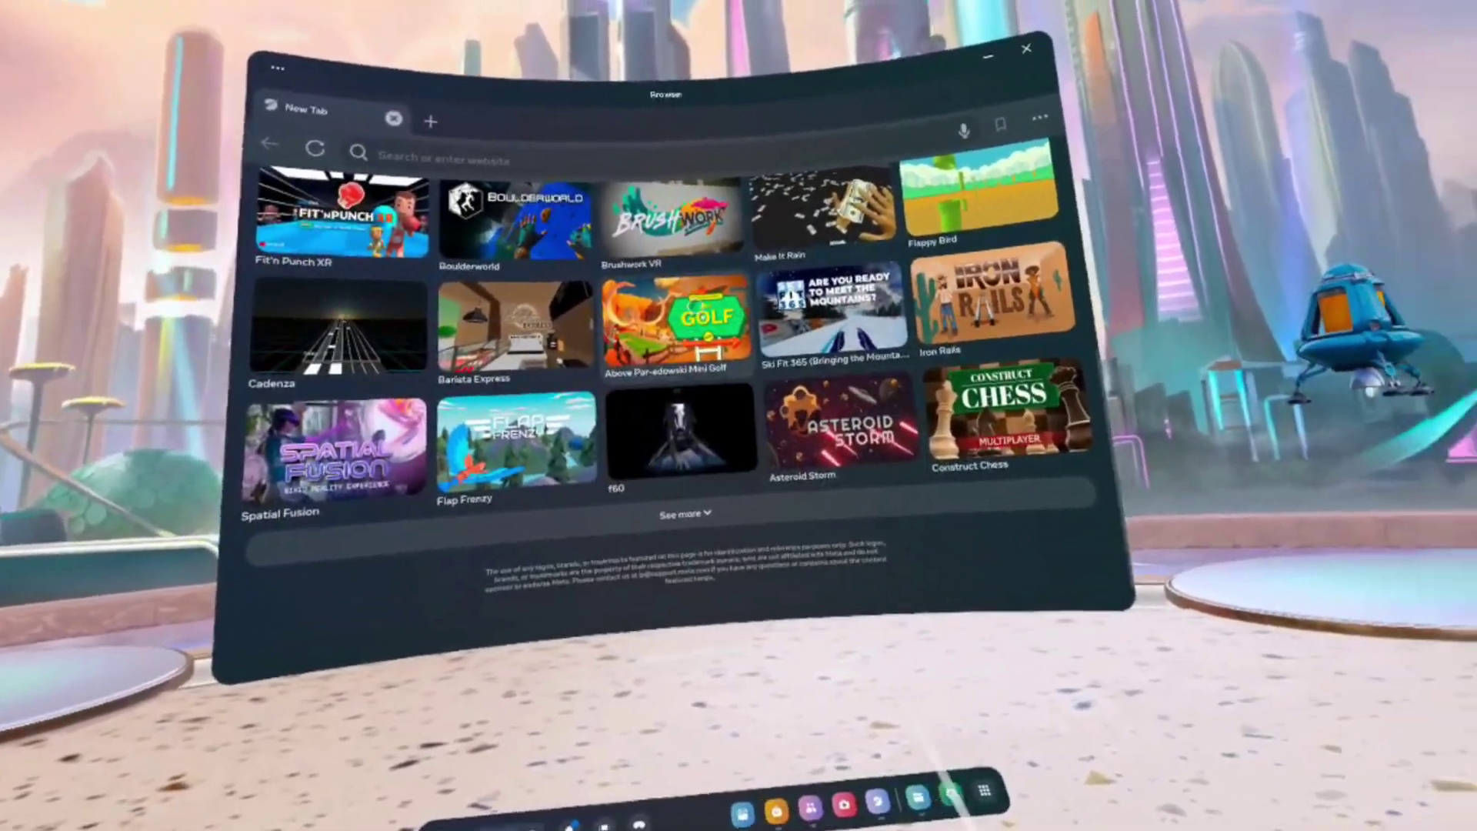
scroll(935, 312, "up", 10)
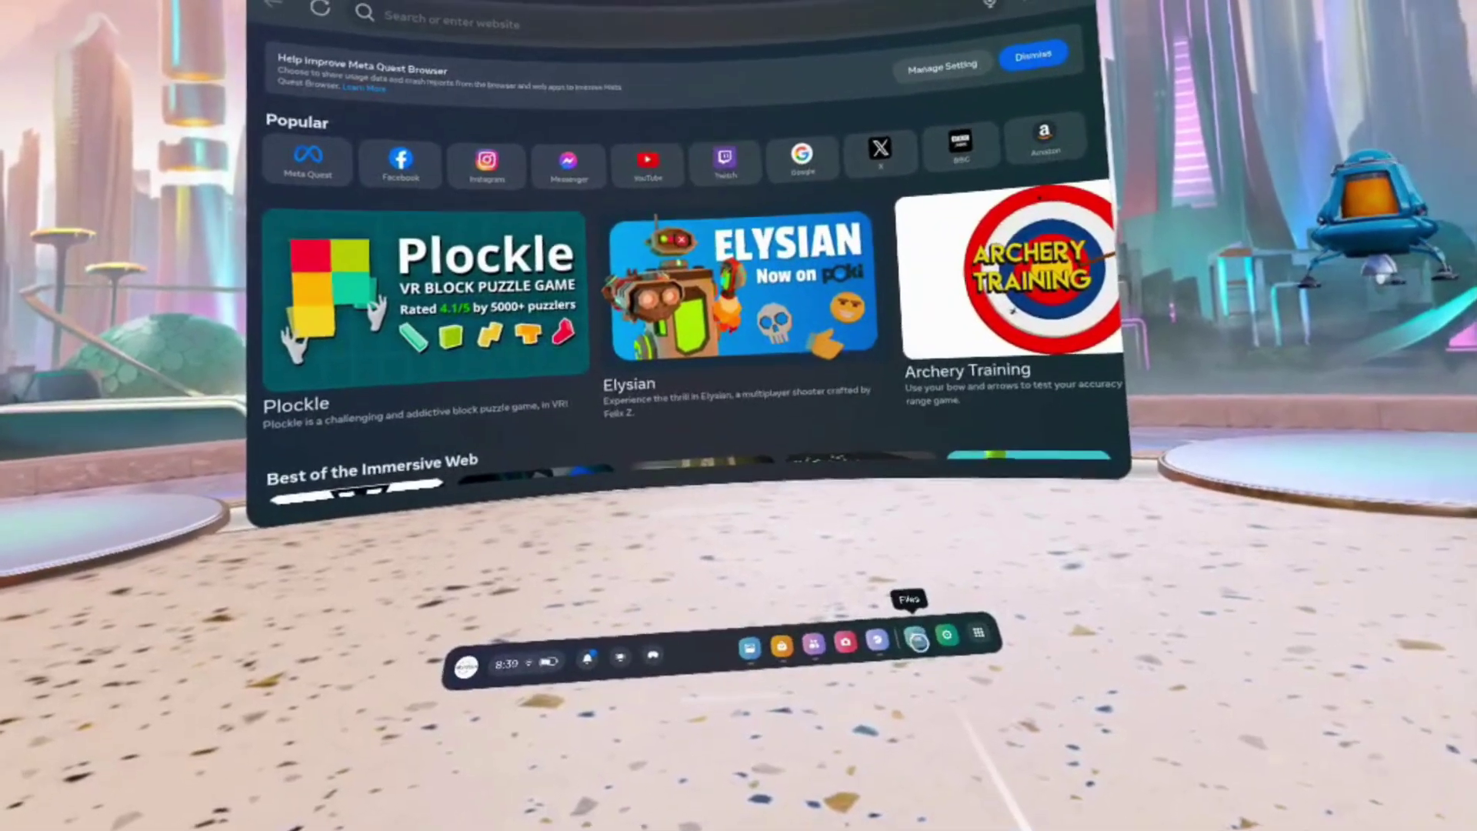
Step: Open Files, view its Recents list, then close the Files window
left_click(916, 640)
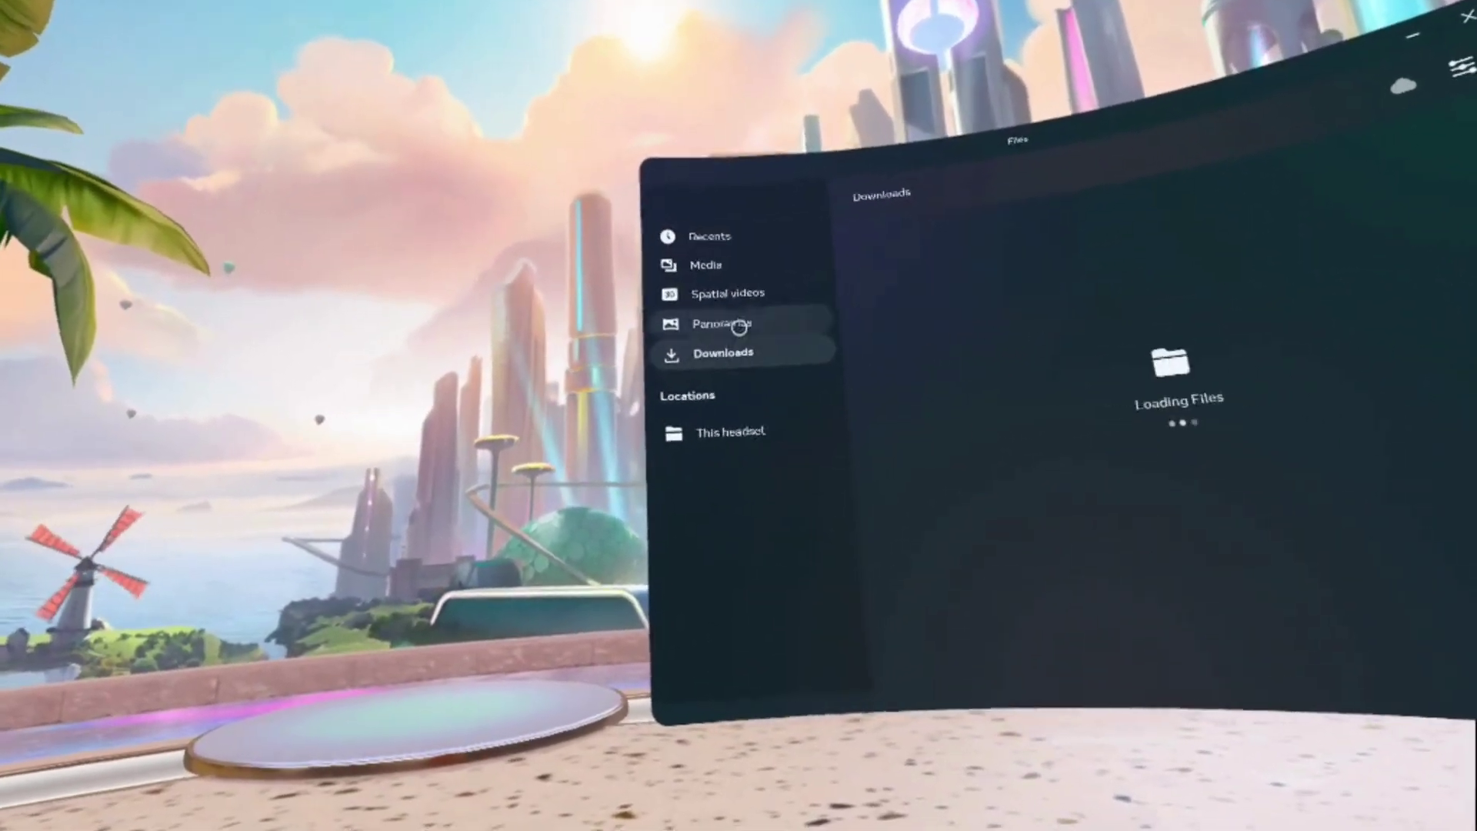
left_click(701, 273)
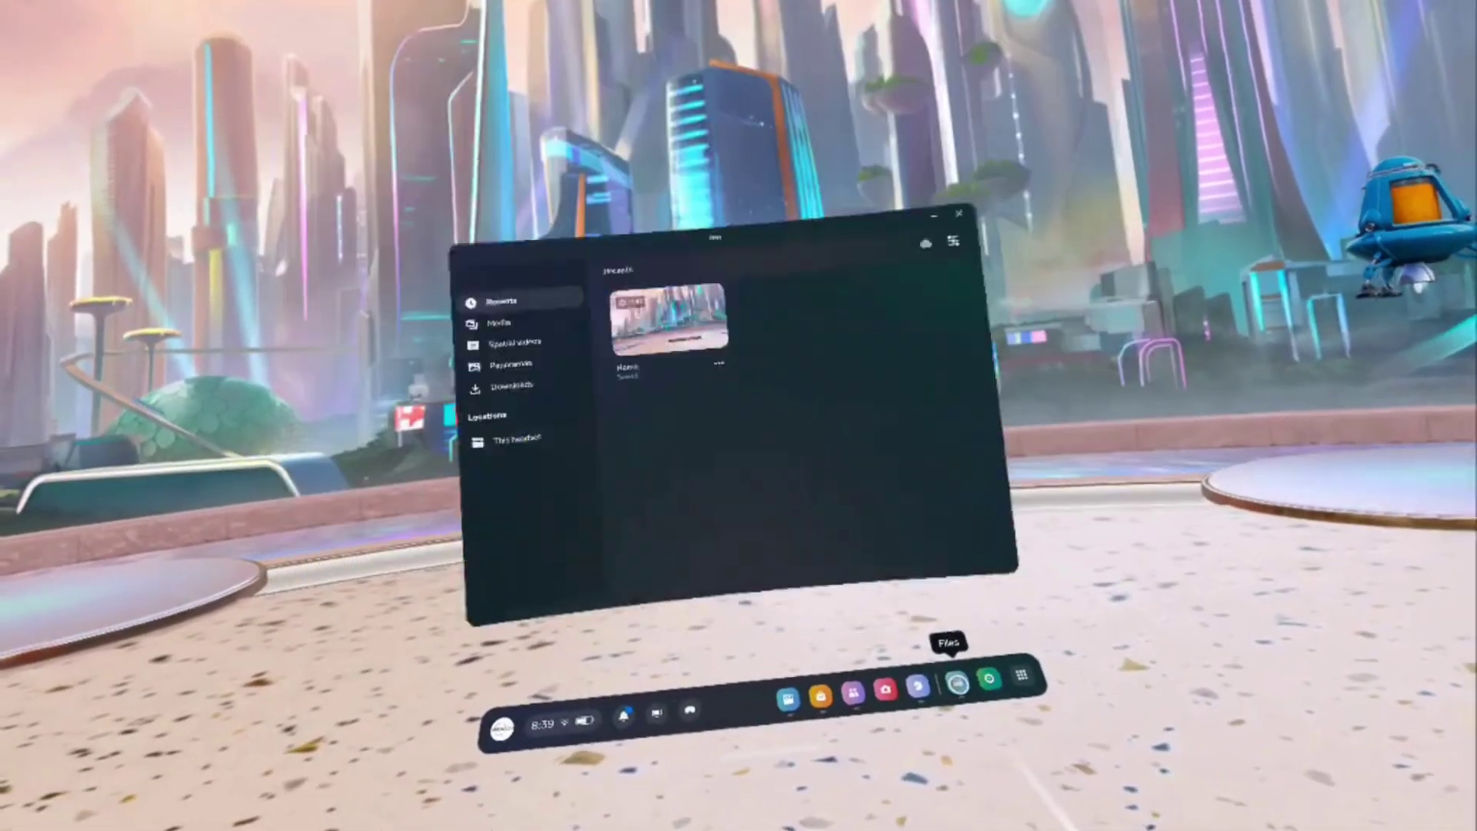
left_click(956, 682)
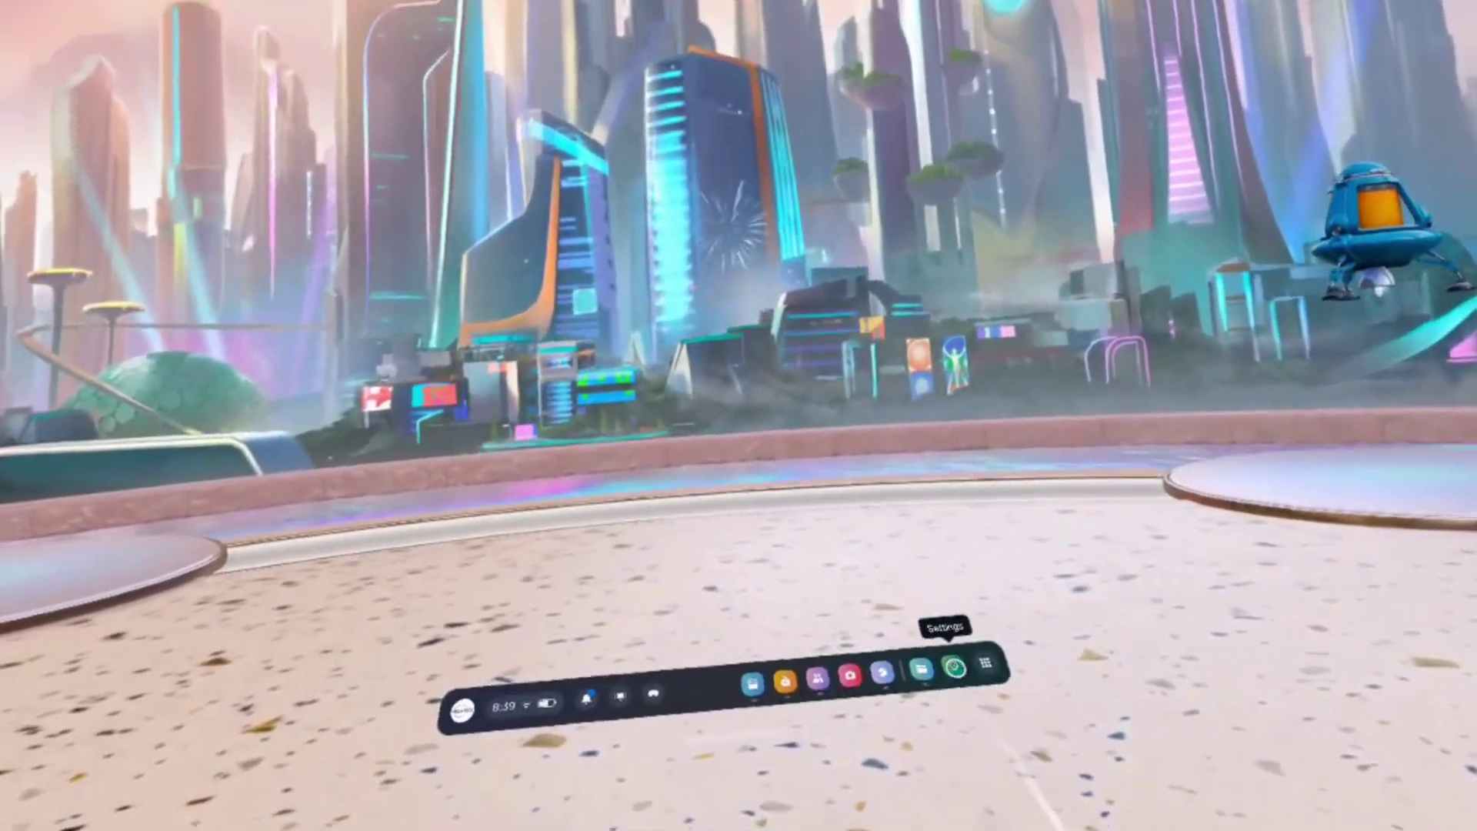
left_click(977, 669)
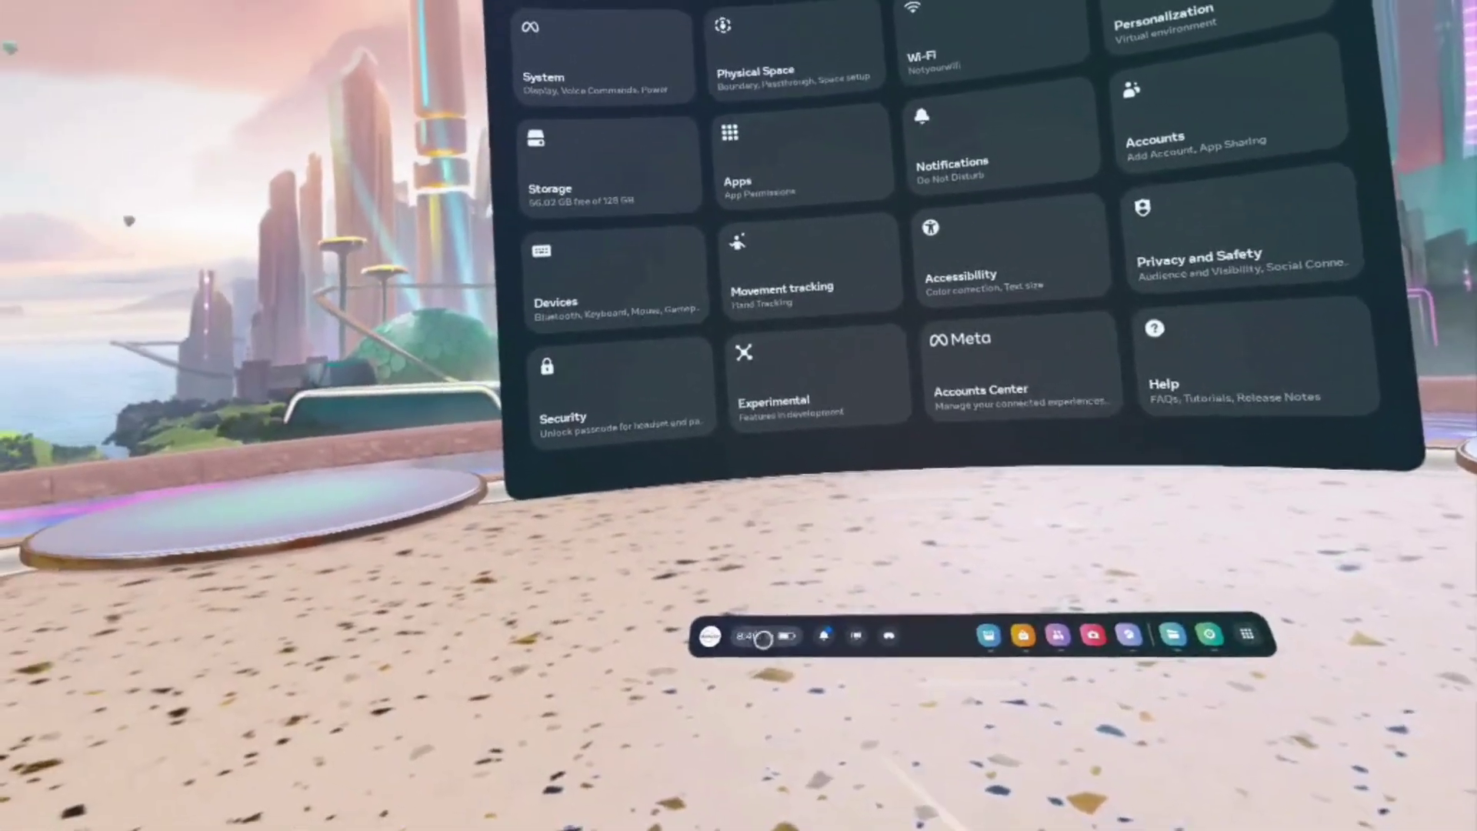
left_click(763, 639)
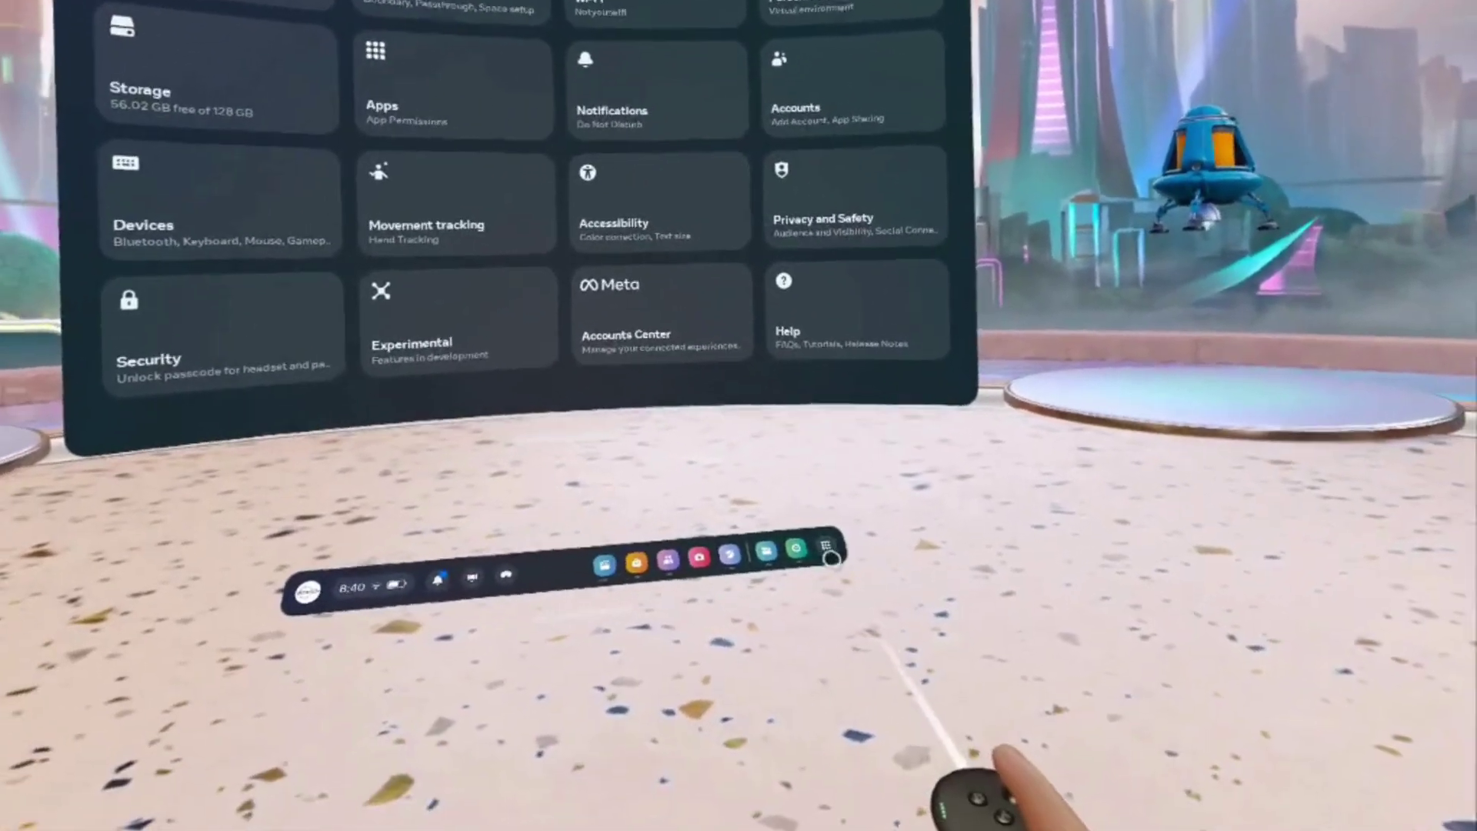
Step: Open the app Library, scroll down the list, then jump back to the top
left_click(837, 544)
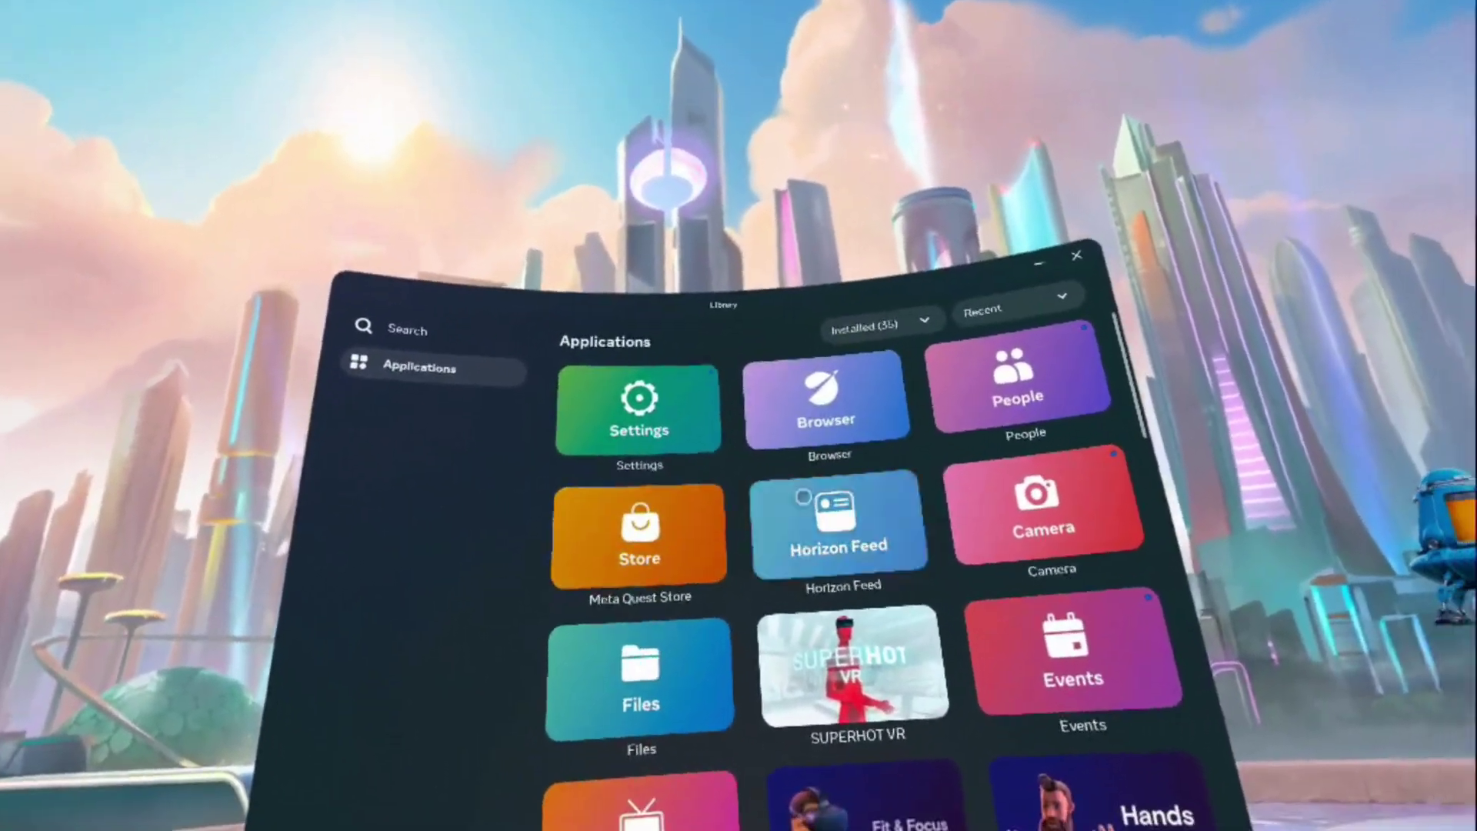
scroll(868, 378, "down", 3)
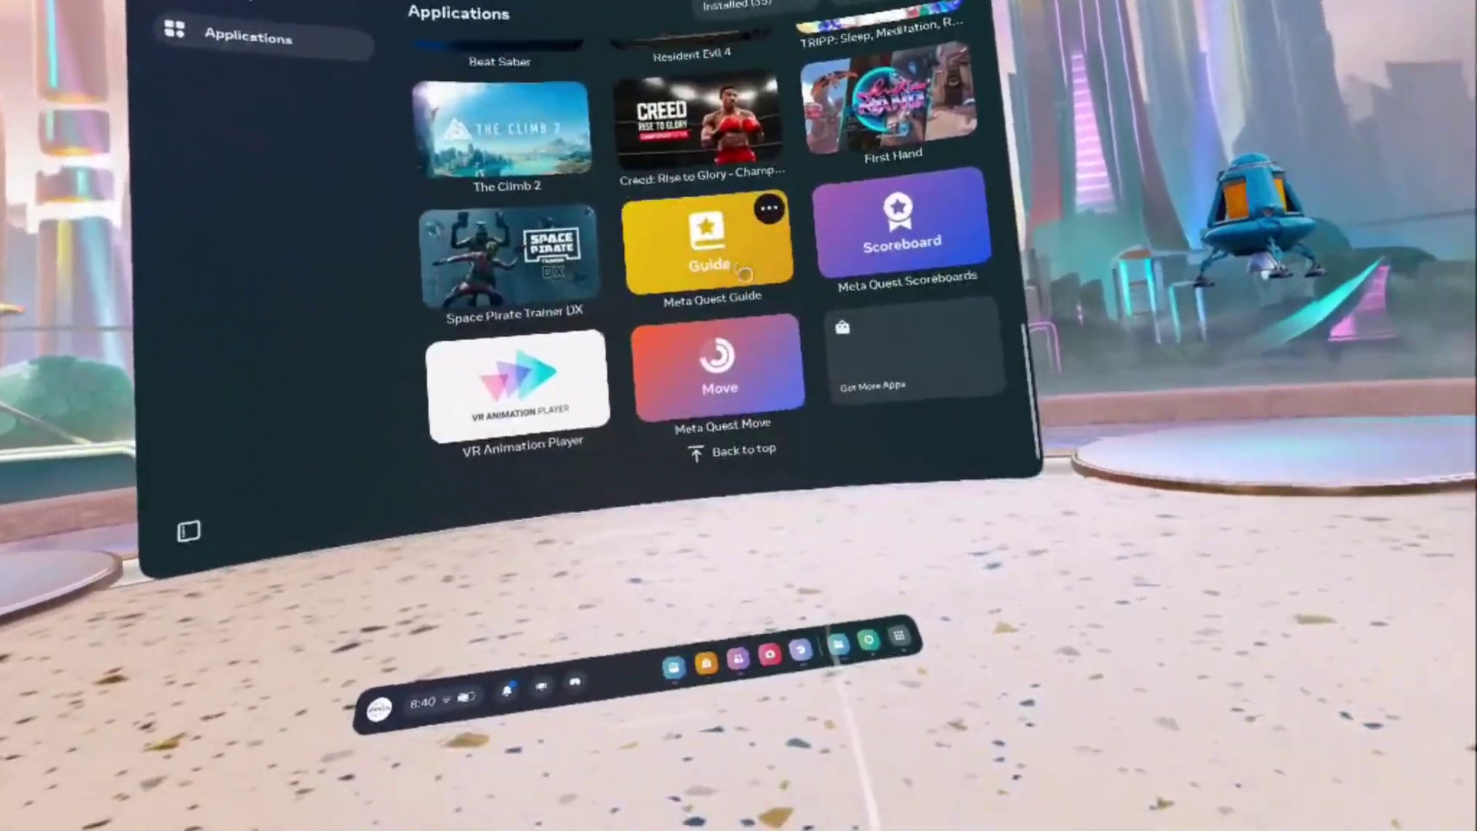
left_click(735, 451)
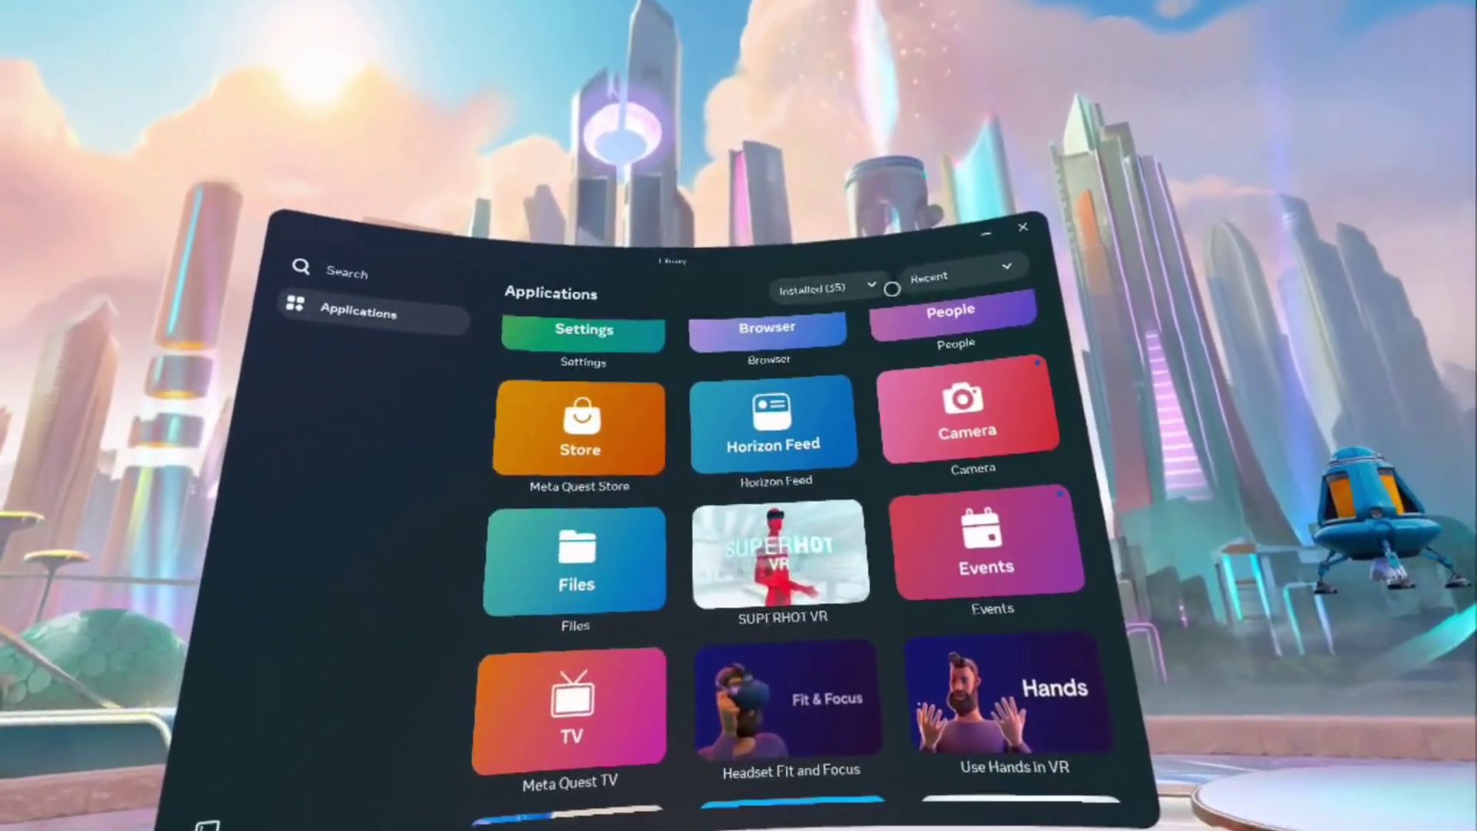
Step: Sort the Library A to Z, then switch back to Recent order and browse the list
left_click(911, 262)
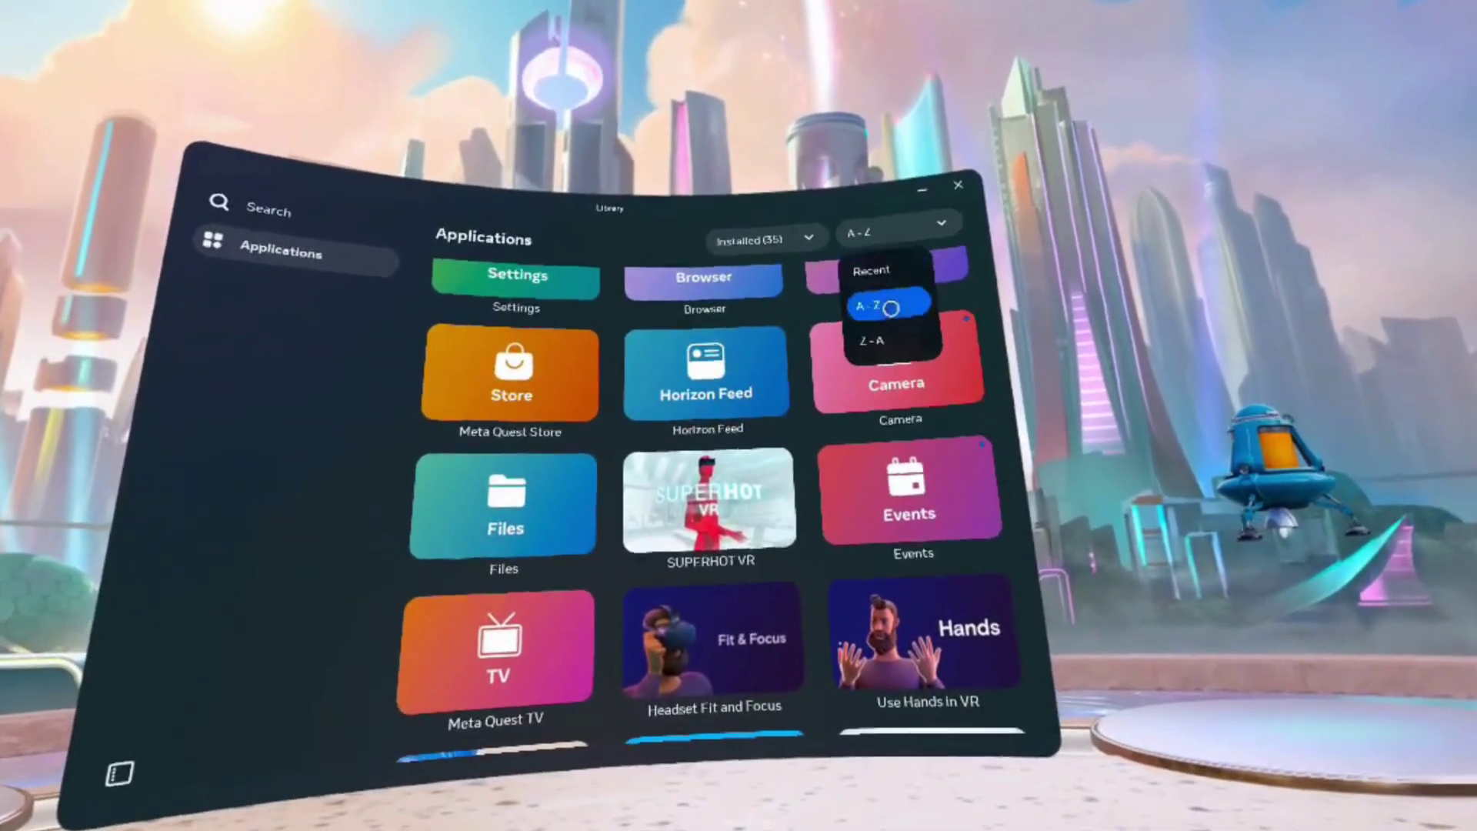
left_click(890, 308)
left_click(893, 231)
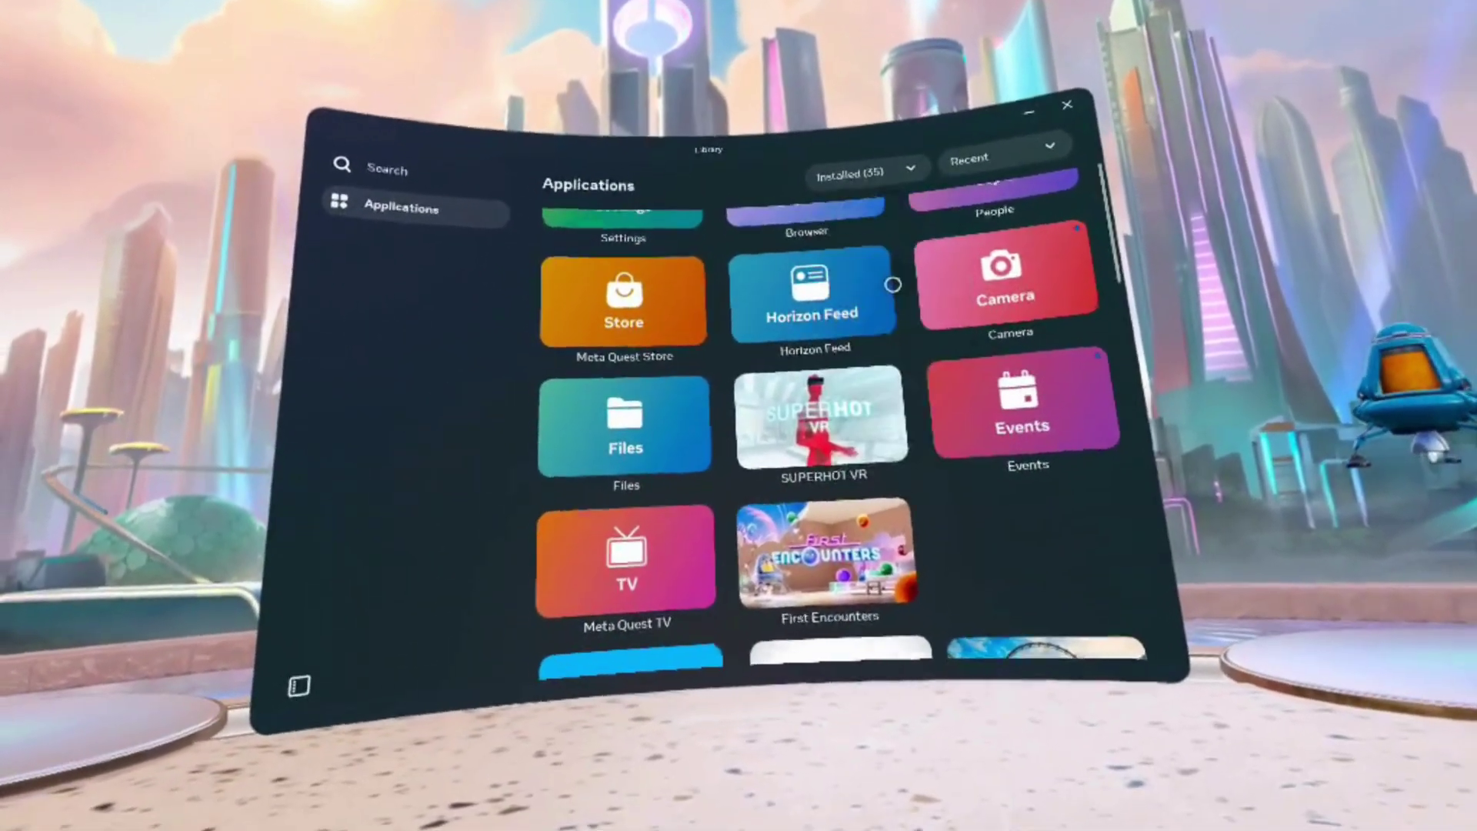
scroll(614, 623, "down", 15)
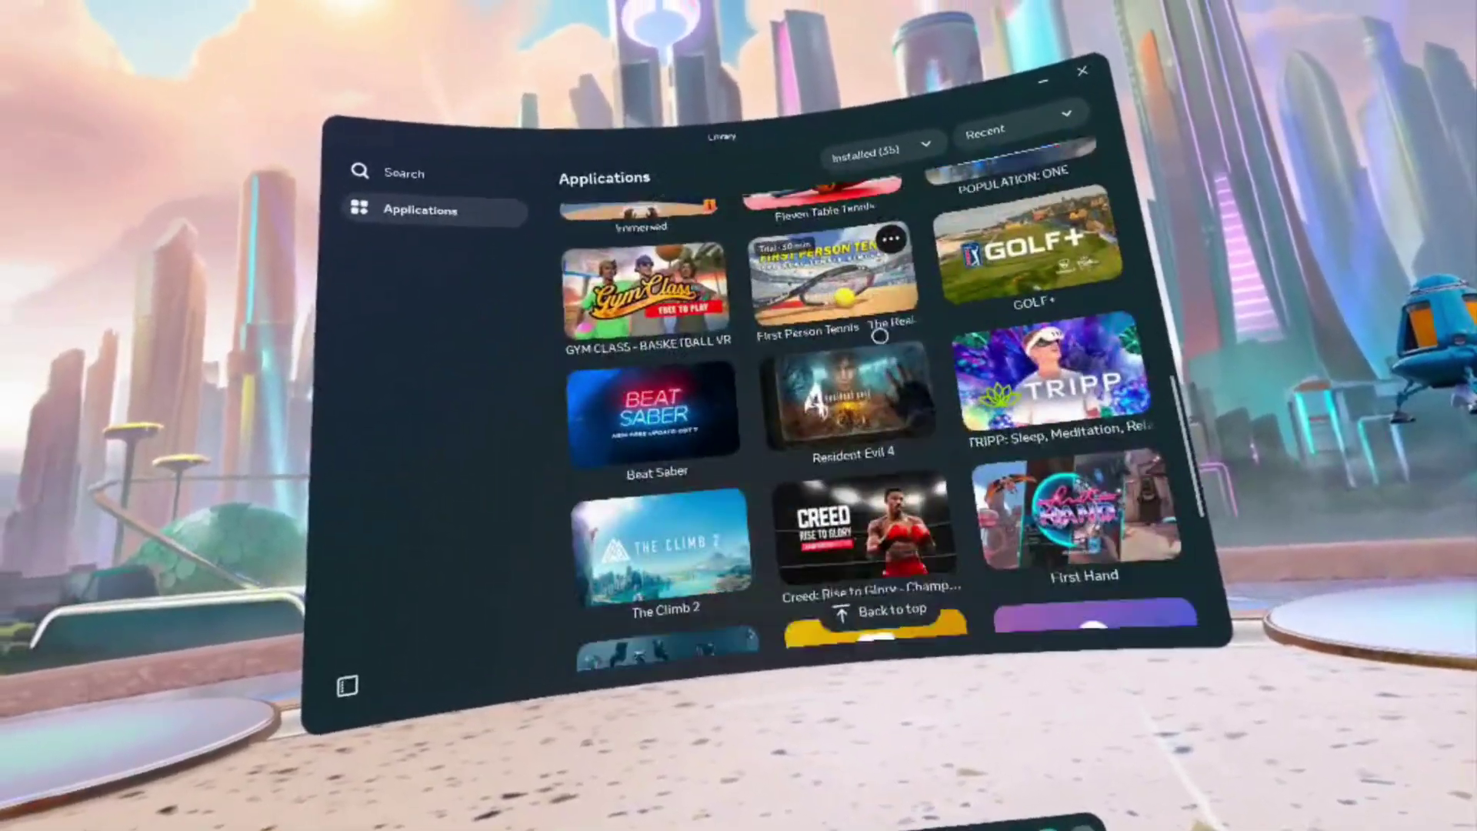
scroll(843, 331, "up", 10)
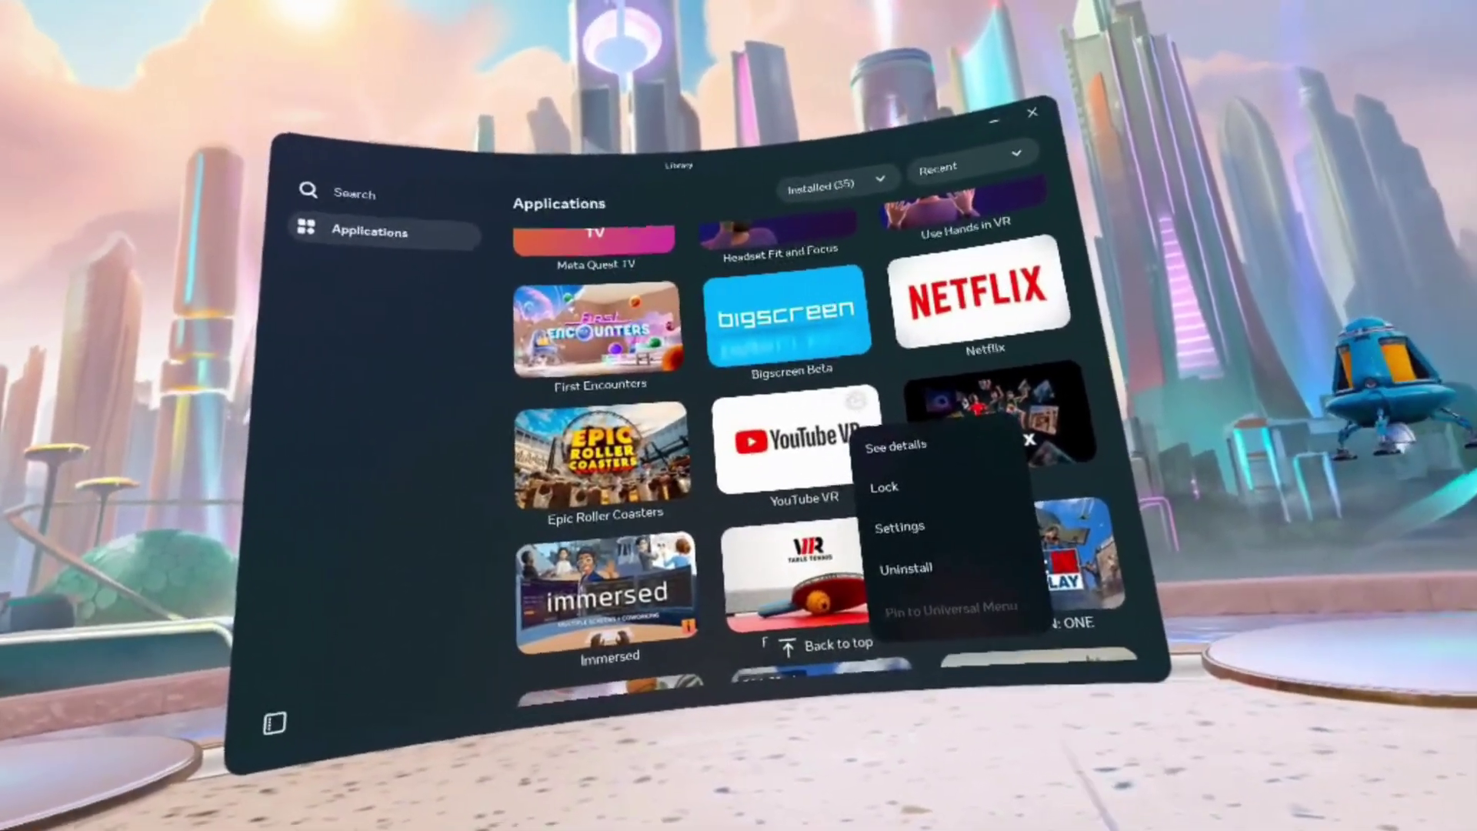
Step: Uninstall Roblox from its '...' options menu and confirm the removal
left_click(1030, 439)
left_click(1055, 387)
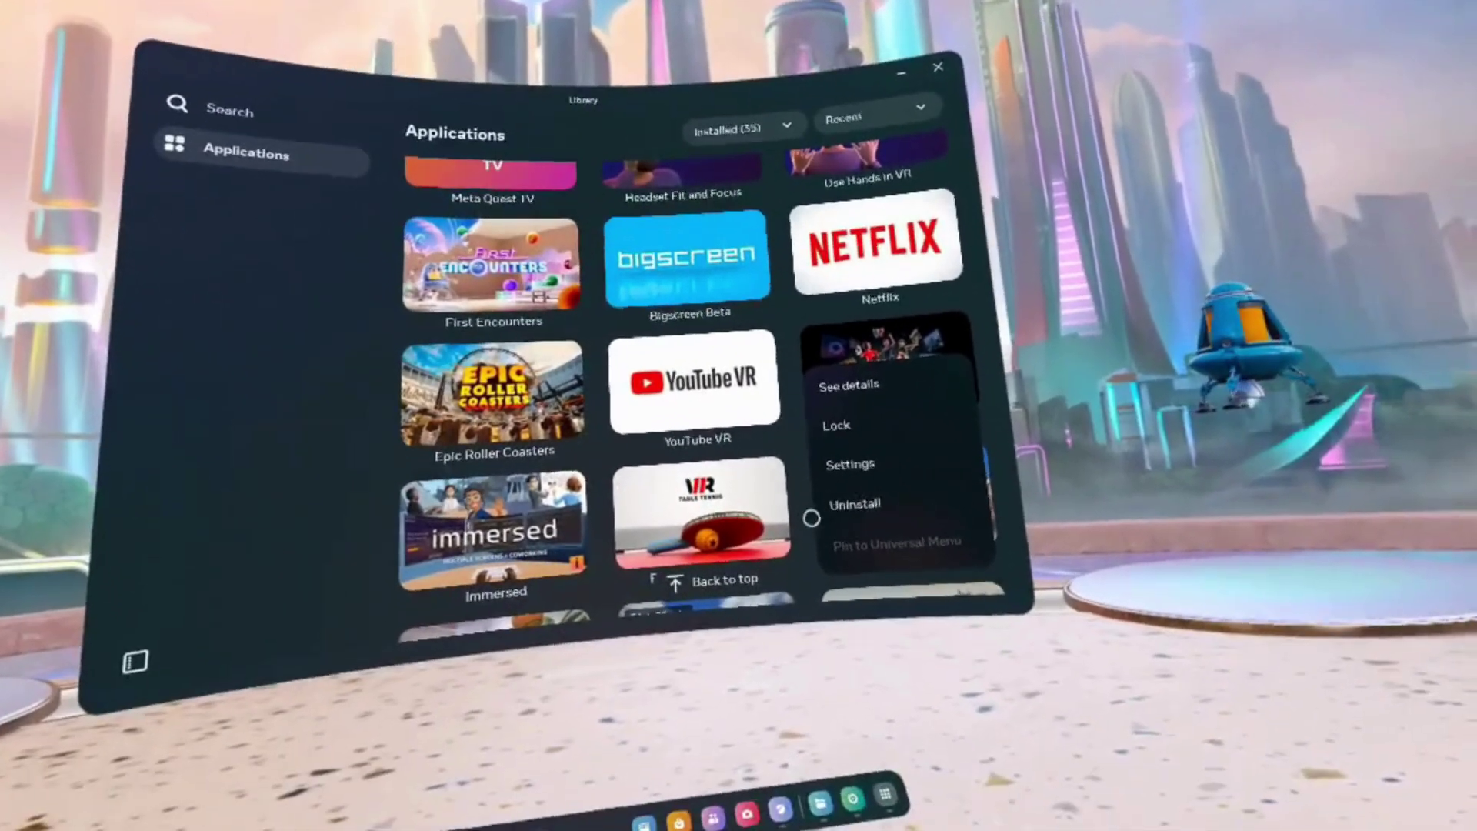
left_click(854, 503)
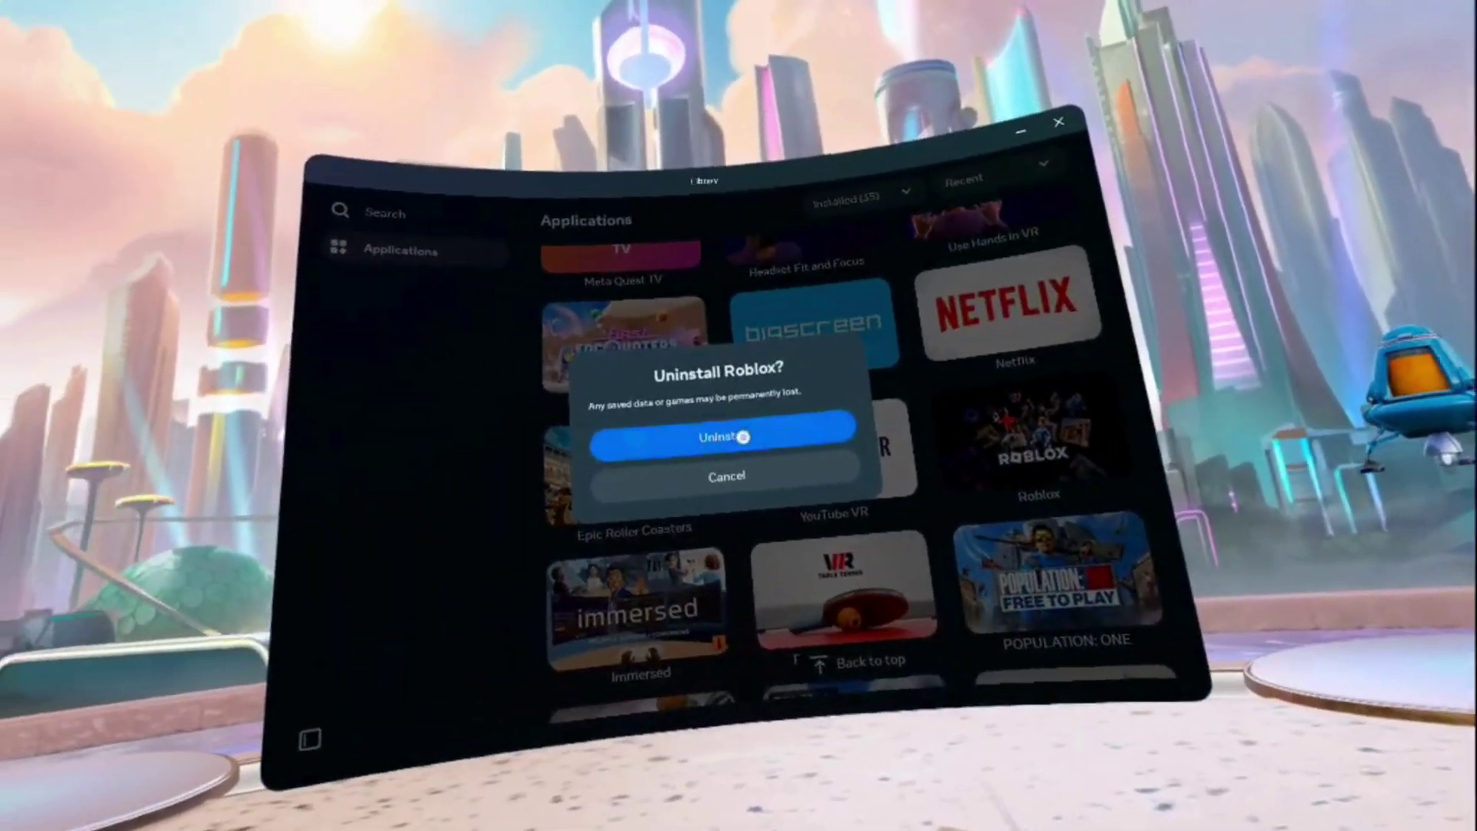
left_click(744, 438)
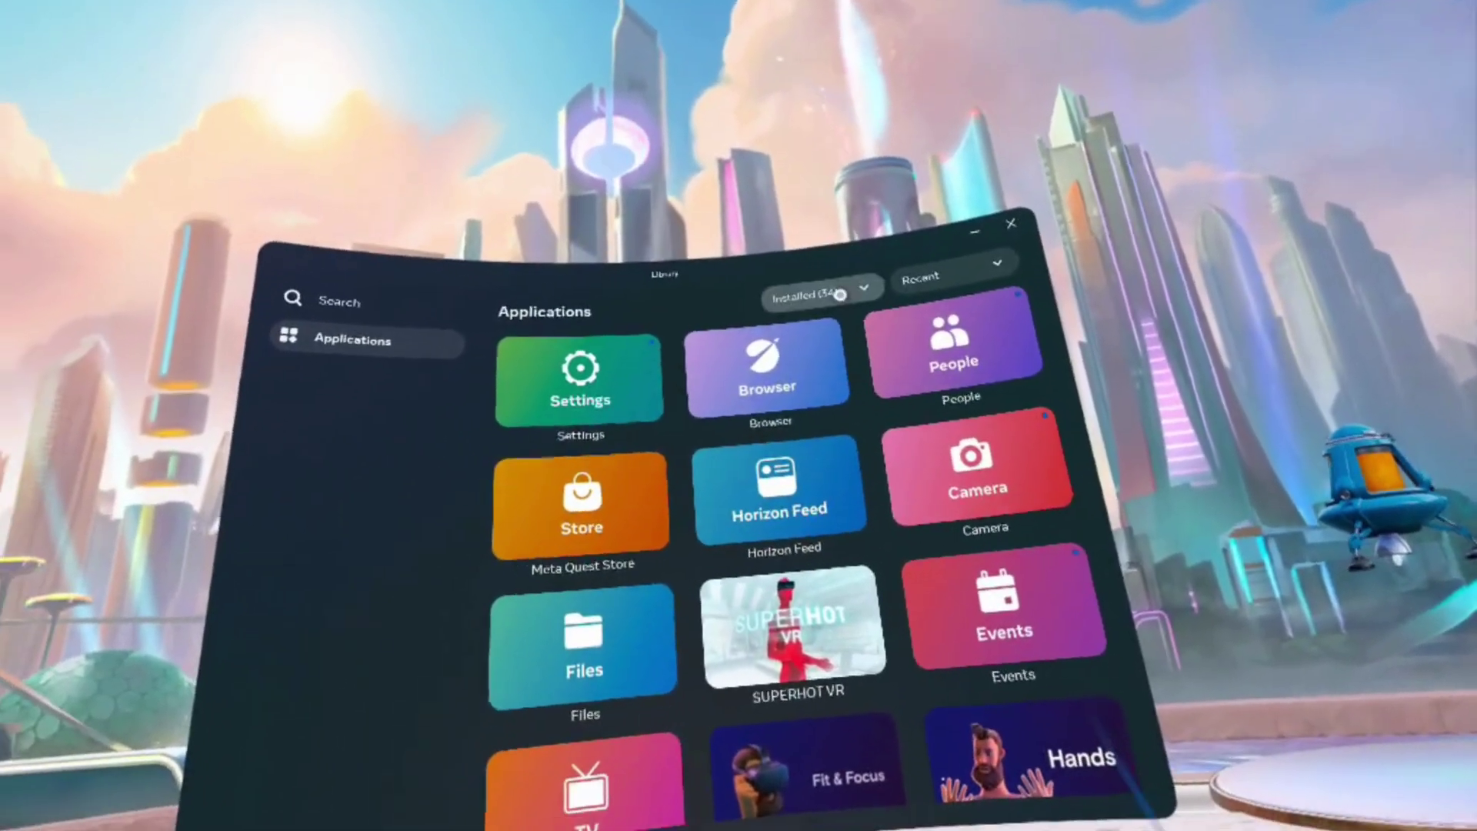
Step: Filter the Library to Not installed apps and reinstall Roblox with its download prioritized
left_click(828, 255)
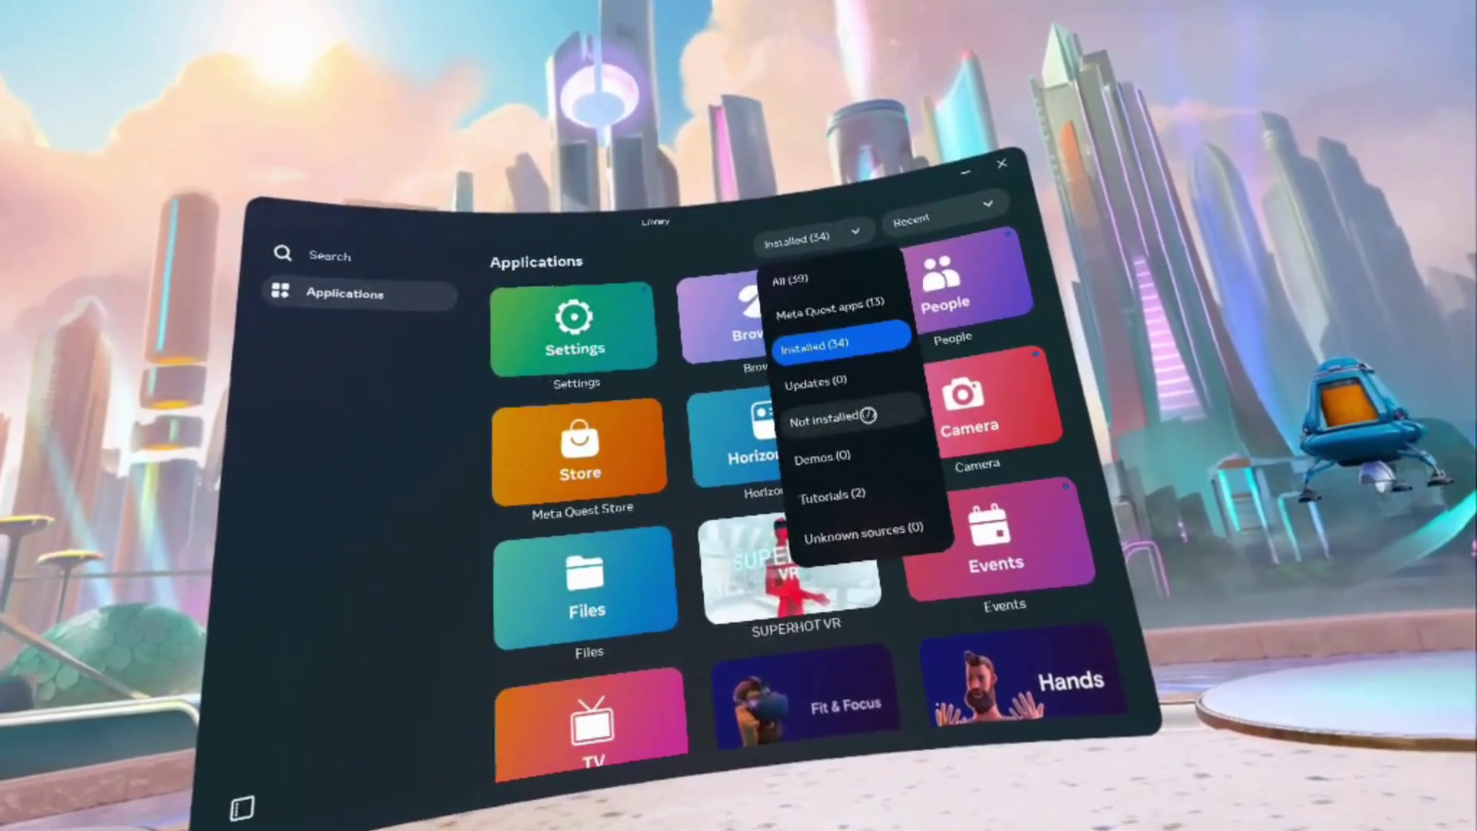
left_click(877, 450)
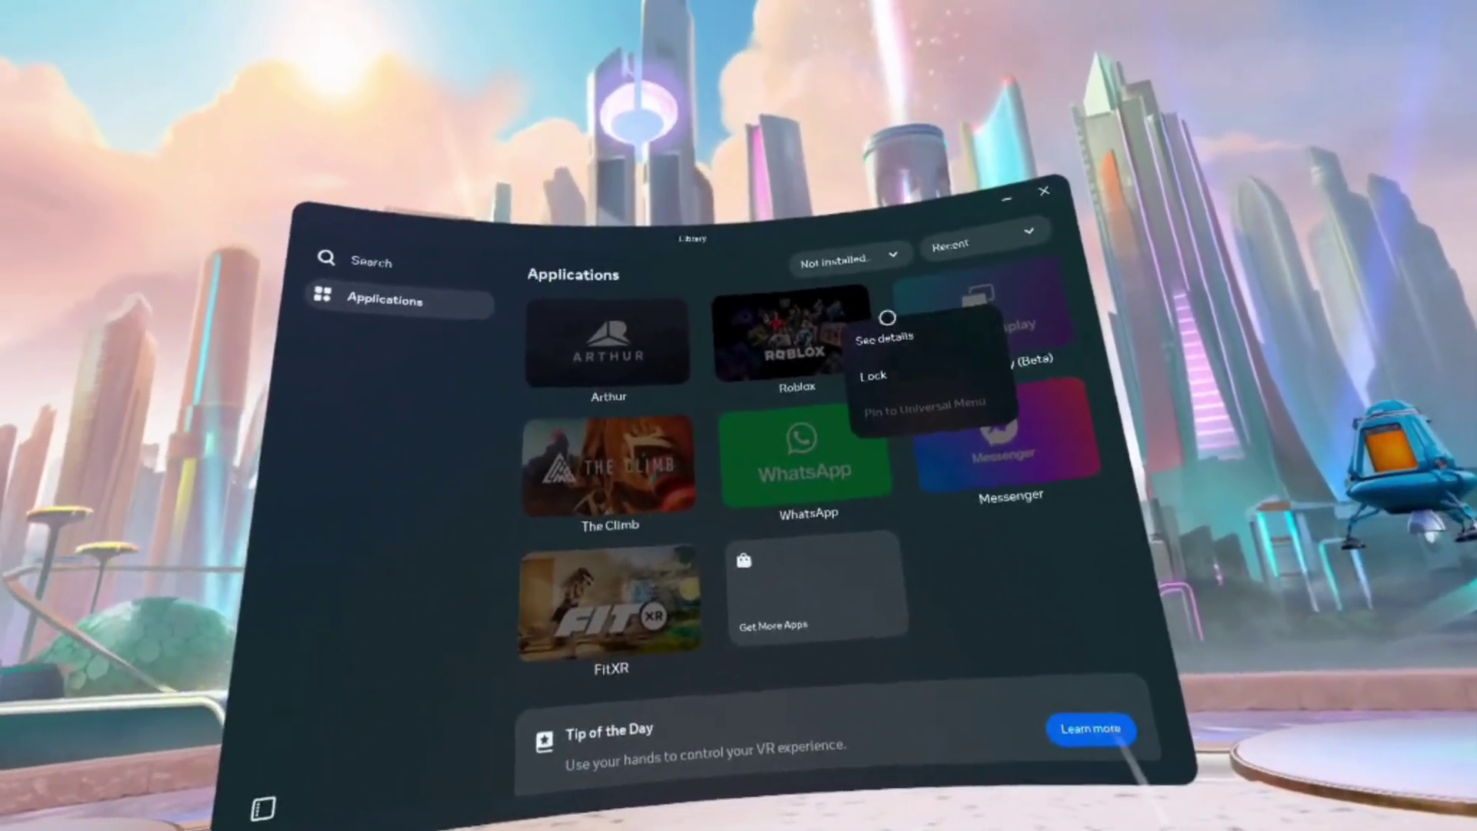
left_click(885, 316)
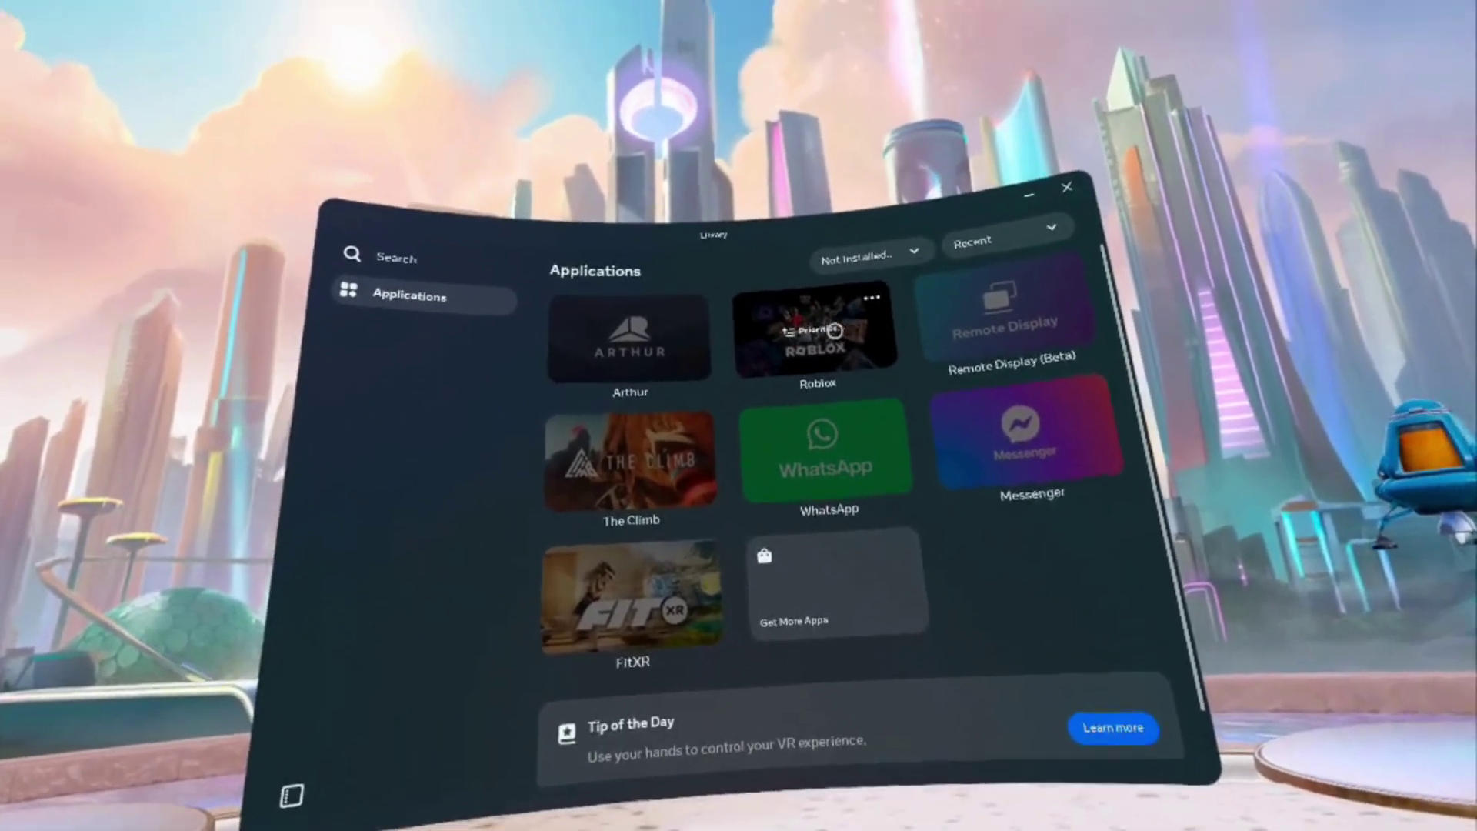
left_click(835, 330)
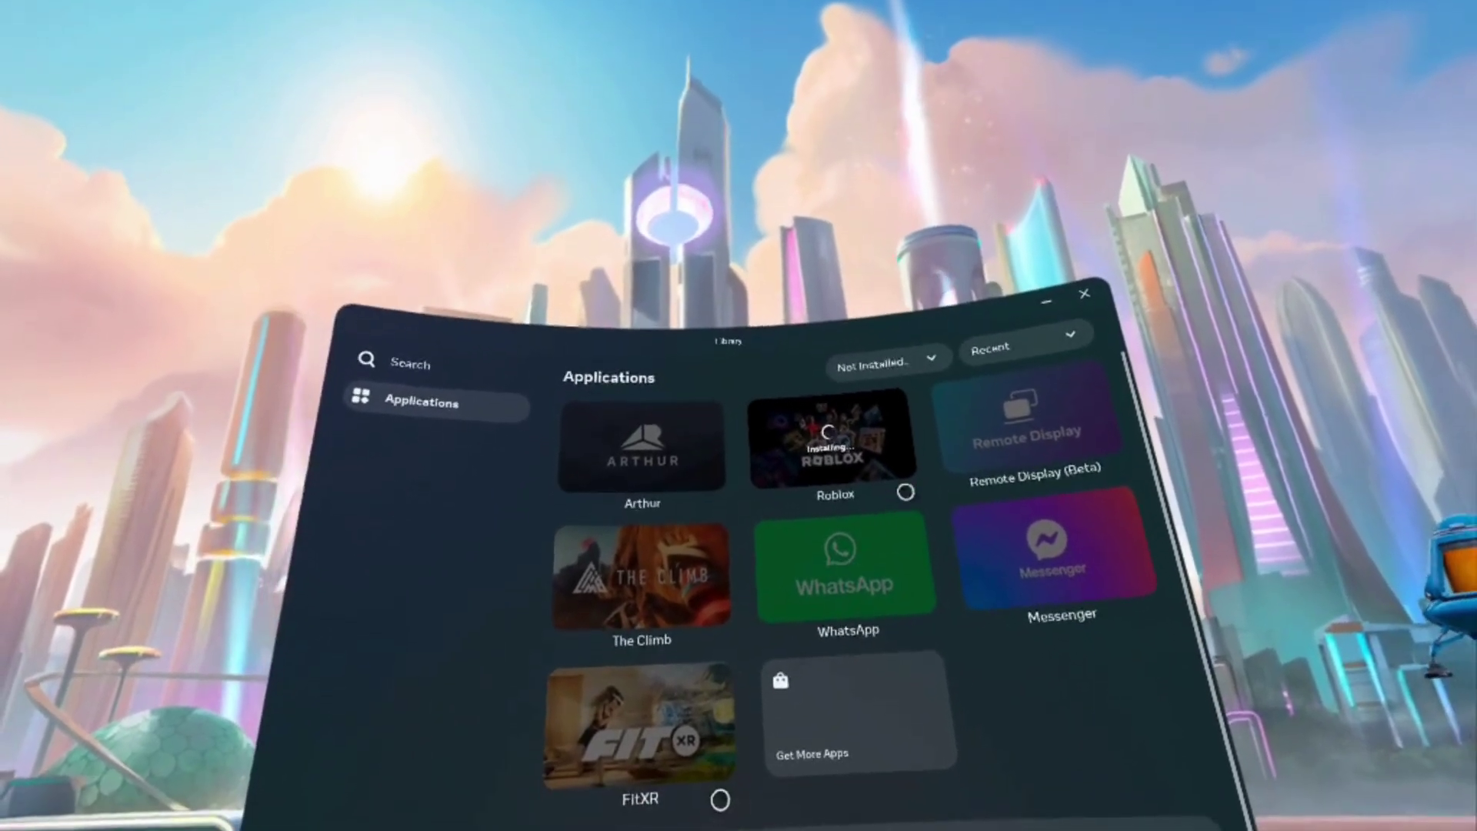
Step: Switch the Library filter back to Installed apps
mouse_move(954, 439)
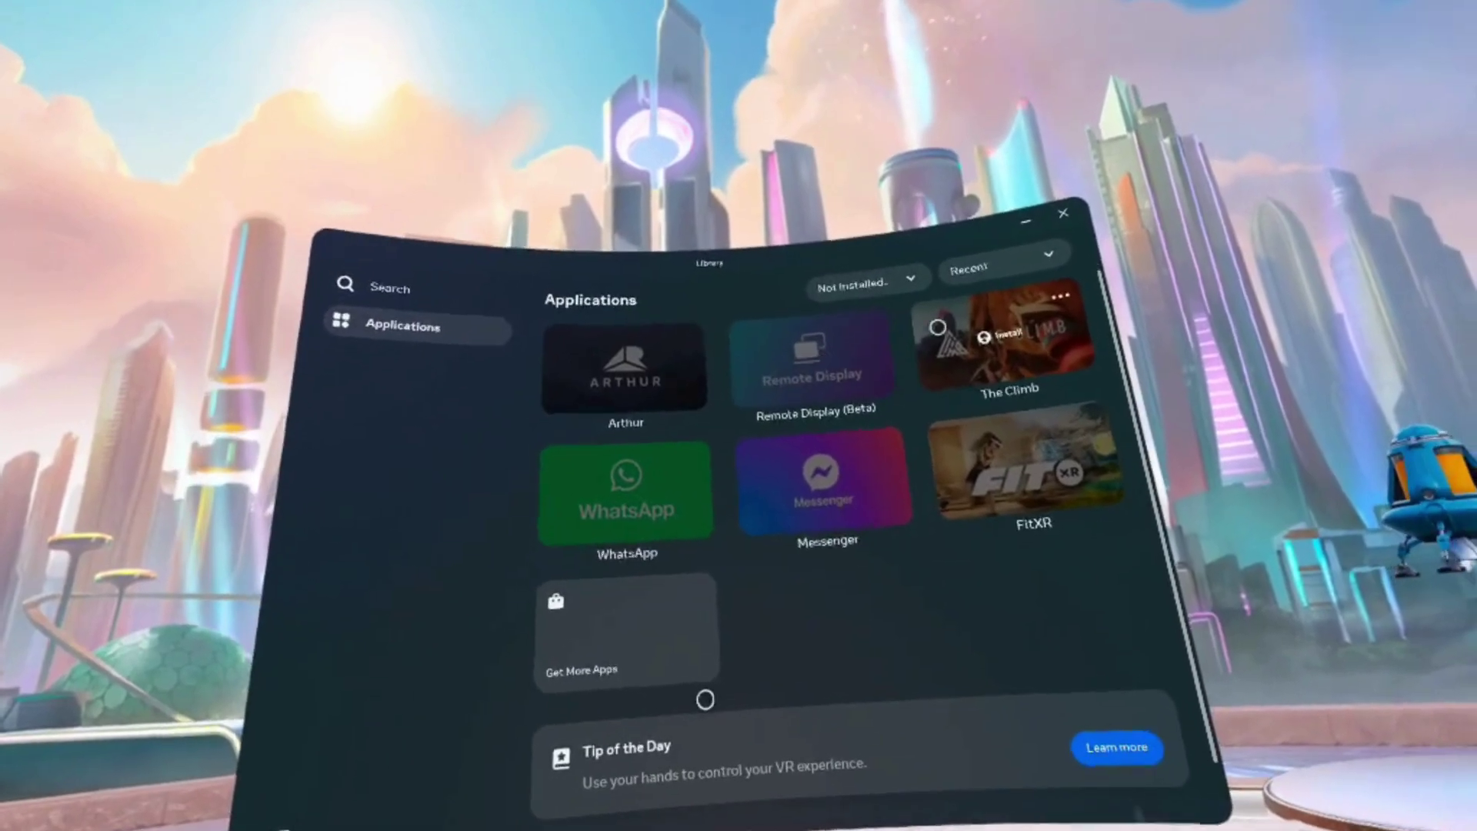
left_click(862, 285)
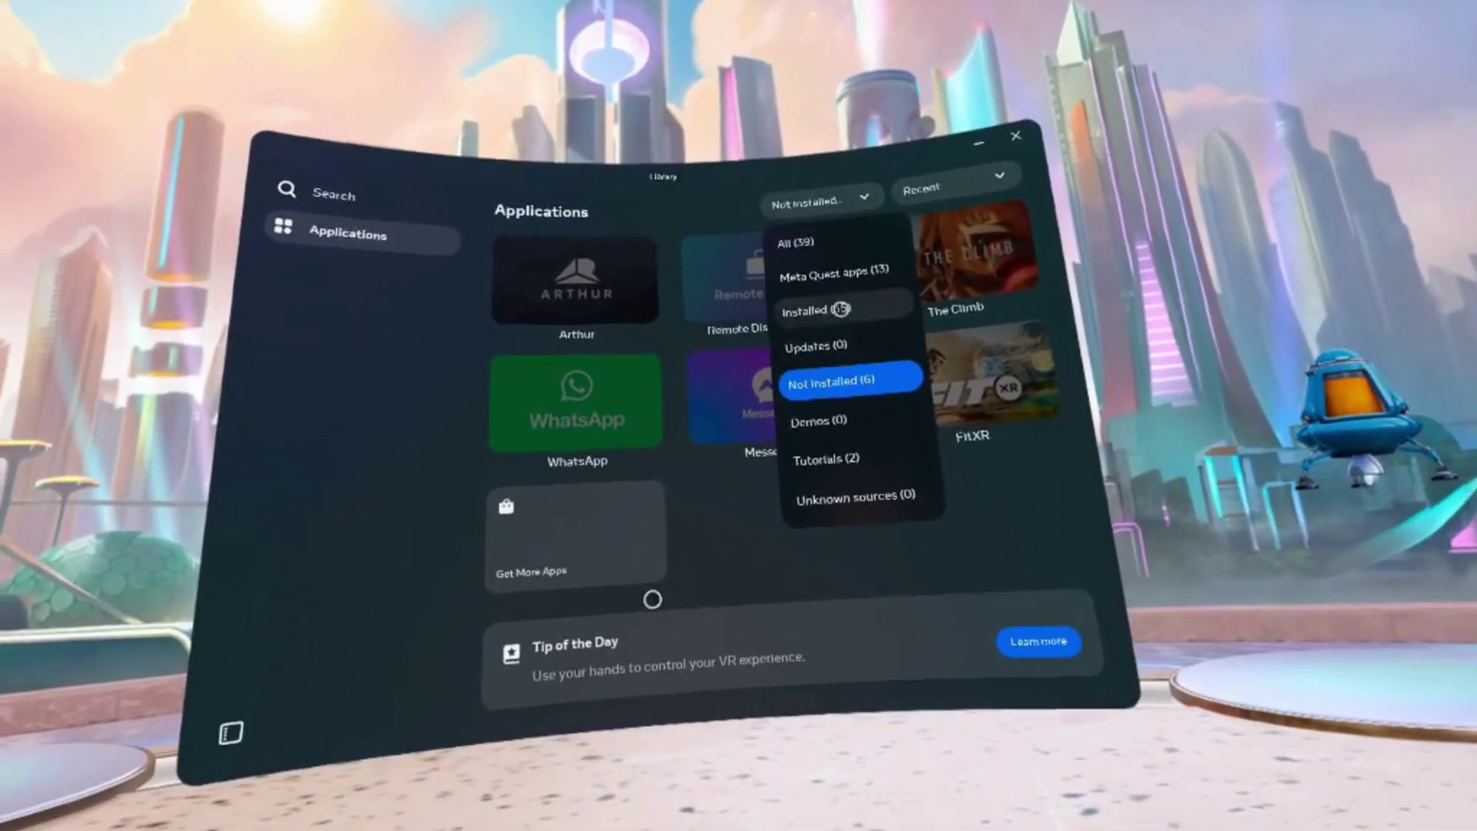
left_click(840, 308)
Step: Scroll through the installed apps grid, then close the Library panel from the dock
scroll(597, 578, "down", 5)
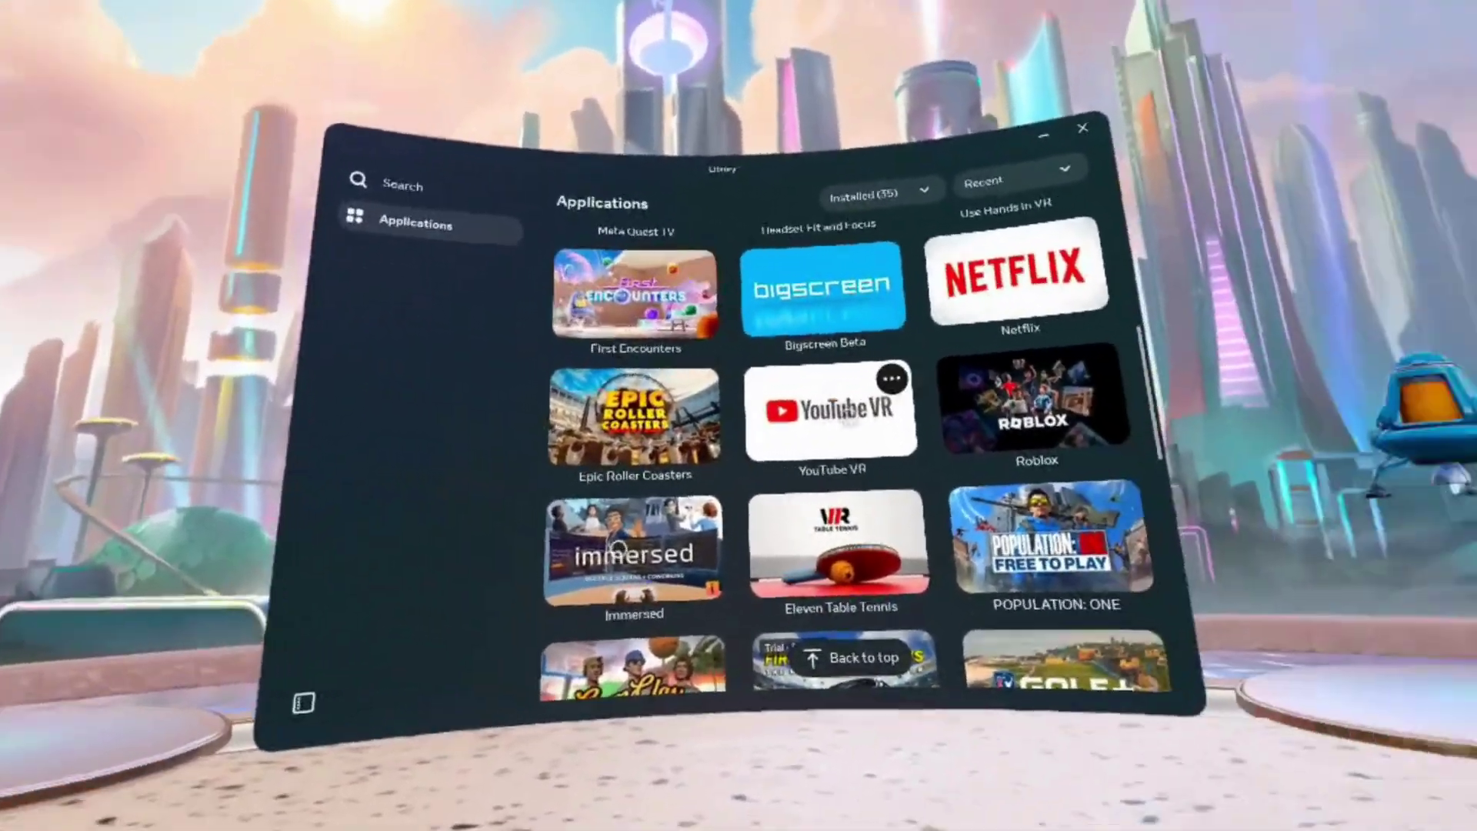
scroll(573, 525, "down", 3)
scroll(477, 531, "up", 10)
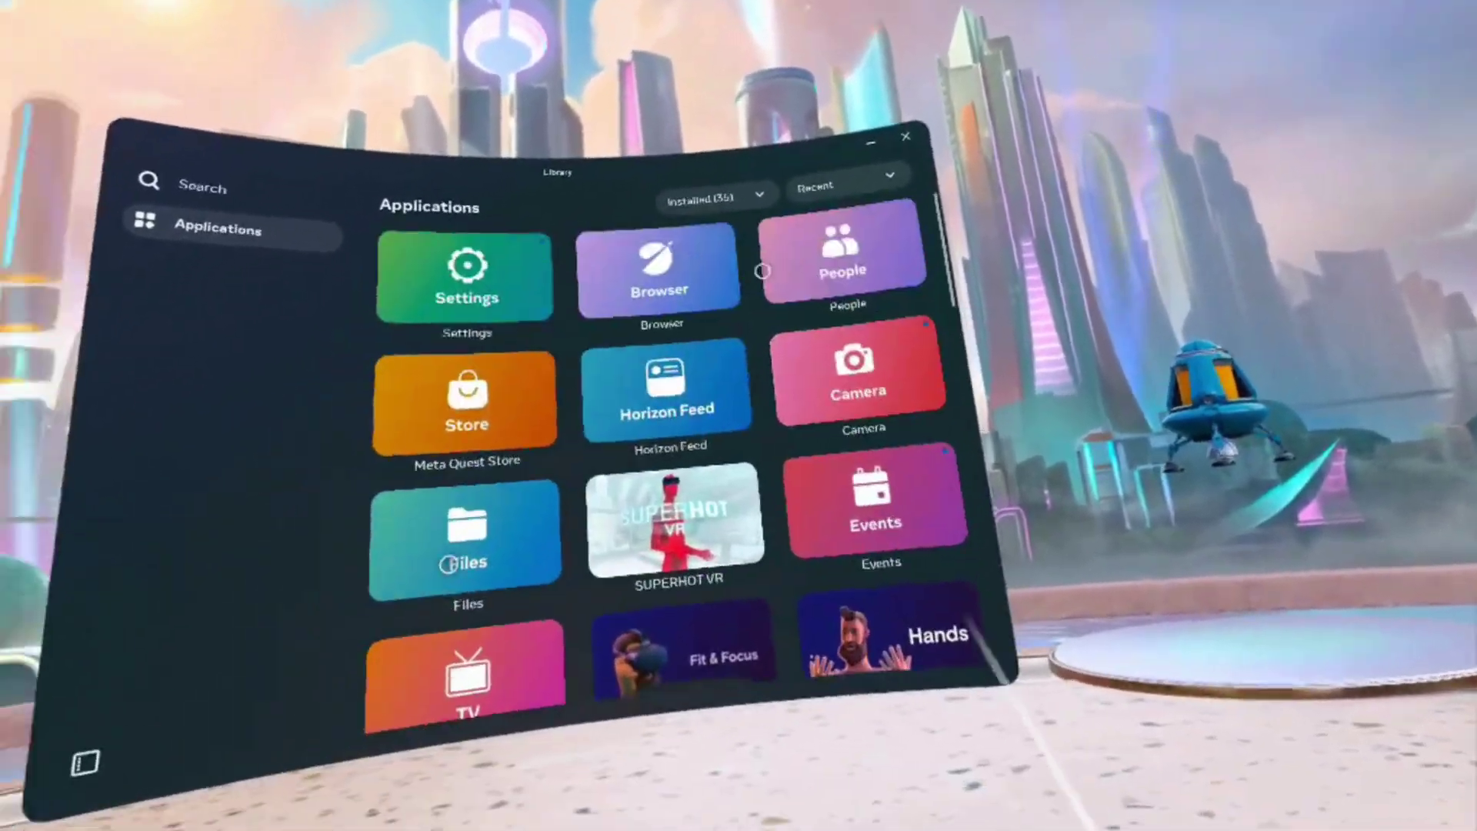
mouse_move(448, 564)
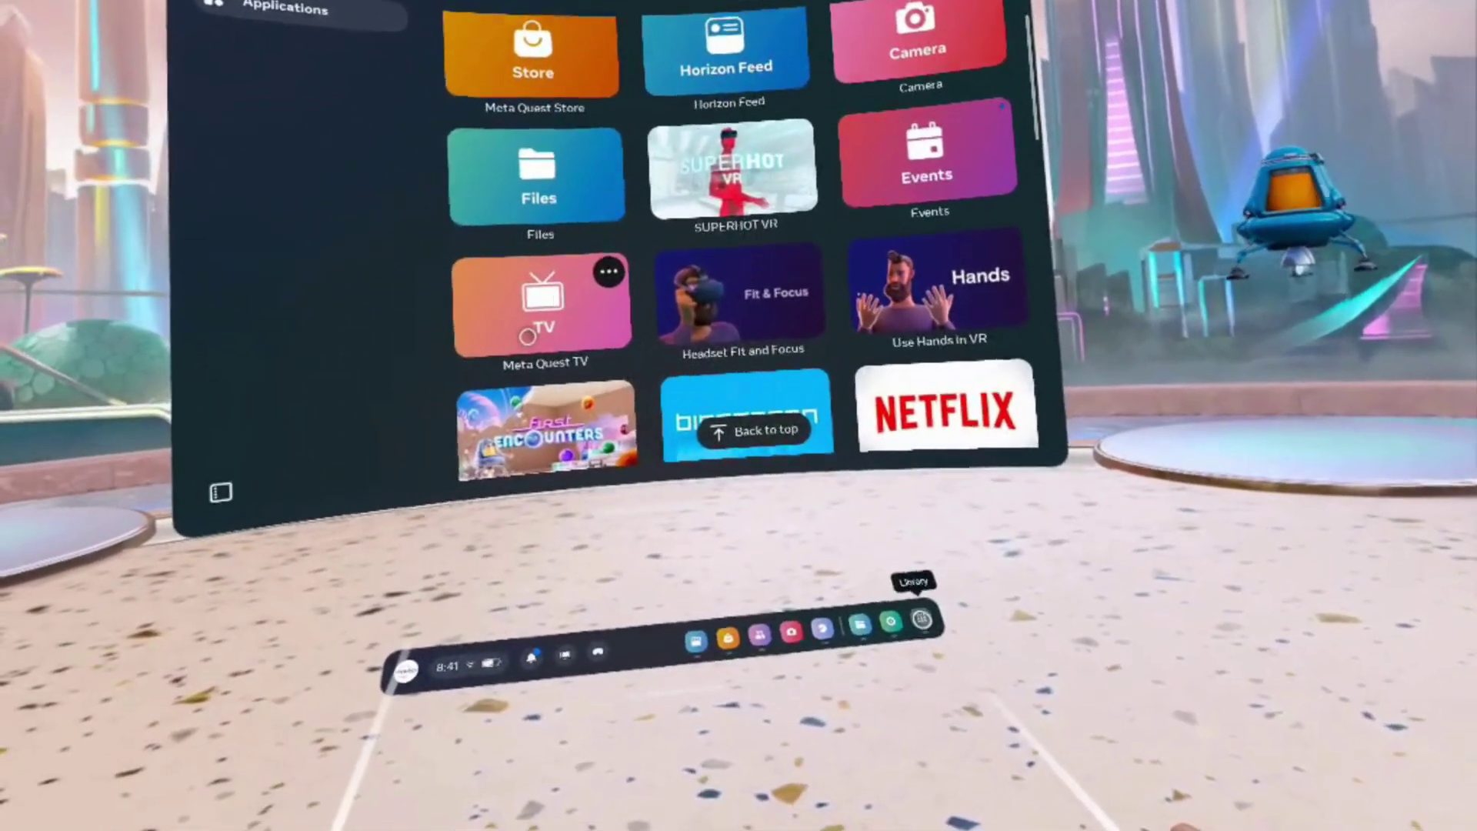
left_click(921, 620)
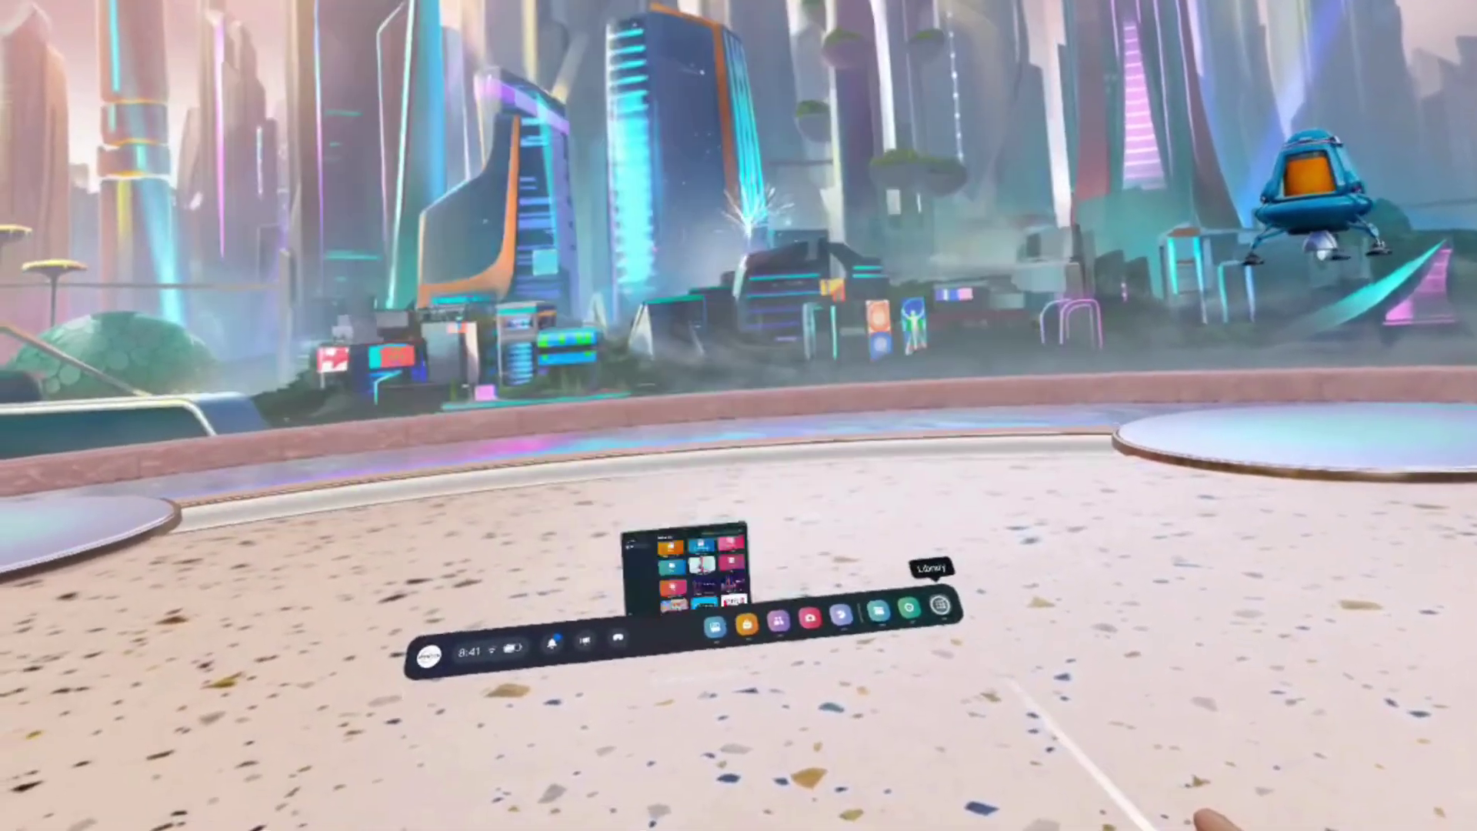